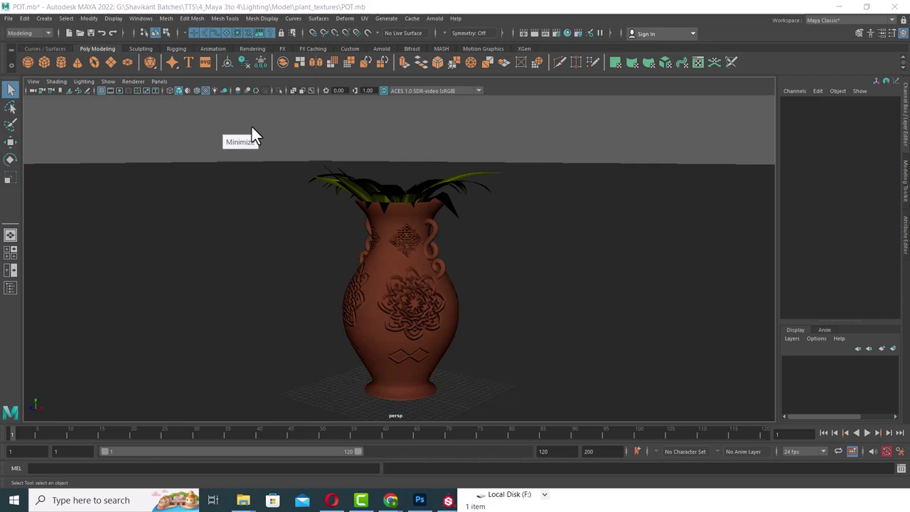
- Delete pointLight1 from the potted-plant scene, selecting it in the Outliner
mouse_move(412, 320)
alt+mouse_down()
mouse_move(465, 258)
mouse_move(417, 246)
mouse_move(465, 296)
mouse_move(366, 263)
mouse_move(311, 221)
alt+mouse_up()
mouse_move(311, 221)
alt+middle_down()
mouse_move(394, 183)
mouse_move(361, 213)
alt+middle_up()
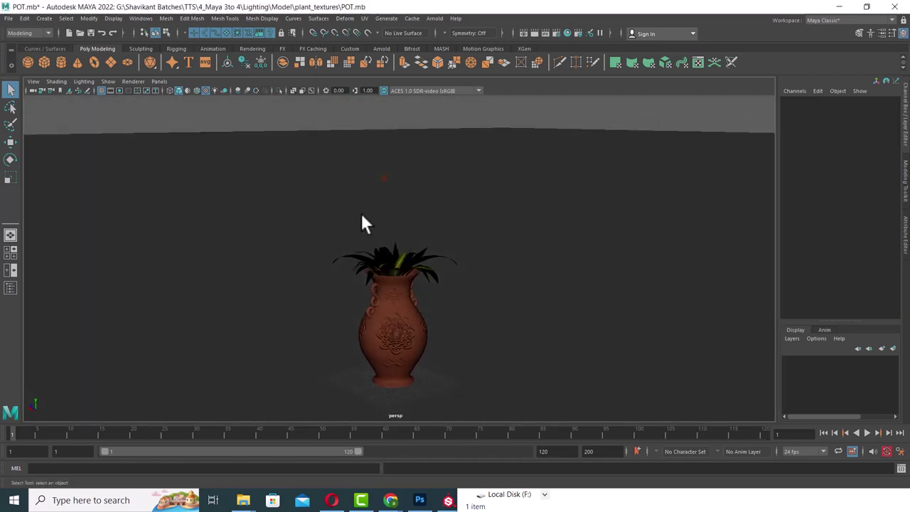
click(402, 202)
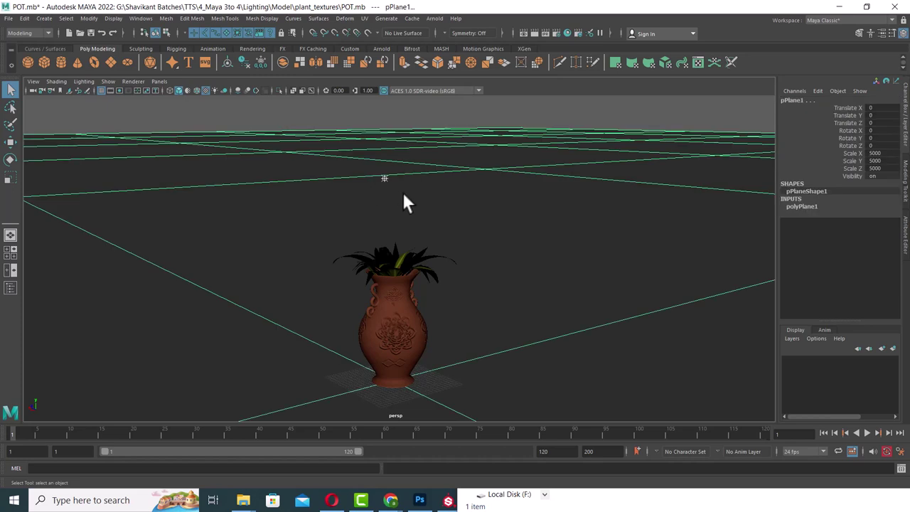
click(10, 270)
click(10, 287)
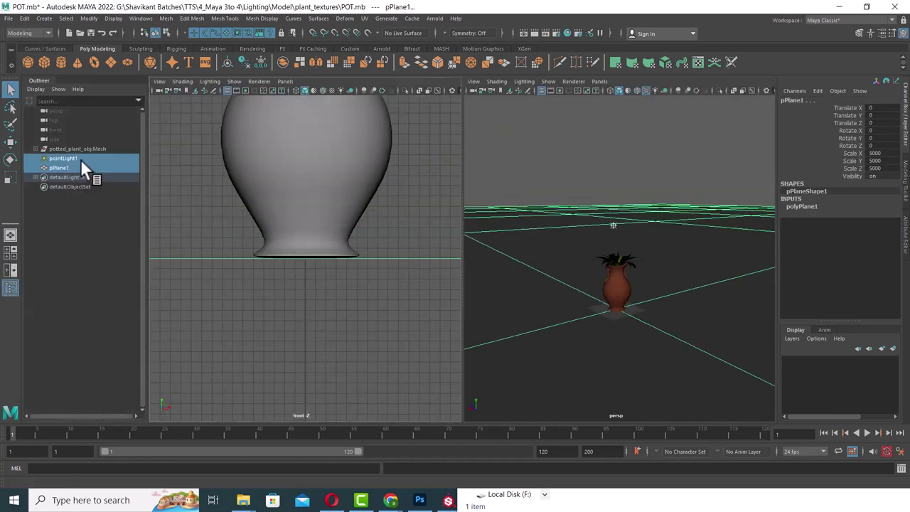
click(81, 159)
click(60, 269)
click(70, 155)
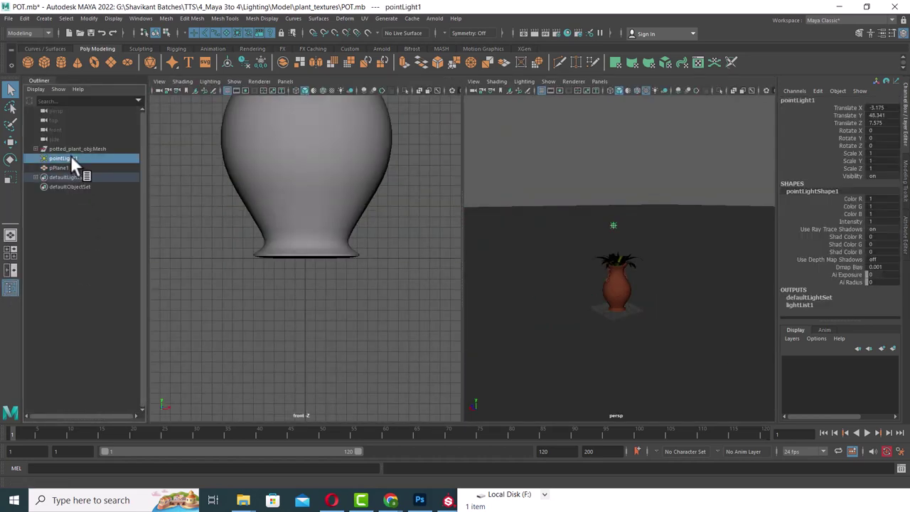
key(Delete)
- Maximize the persp view so it fills the workspace
scroll(634, 284, up, 3)
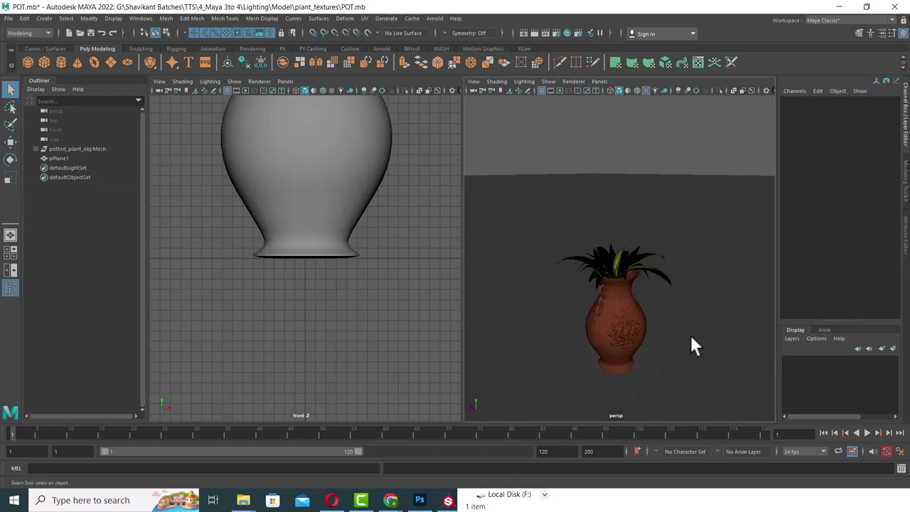
scroll(633, 296, up, 2)
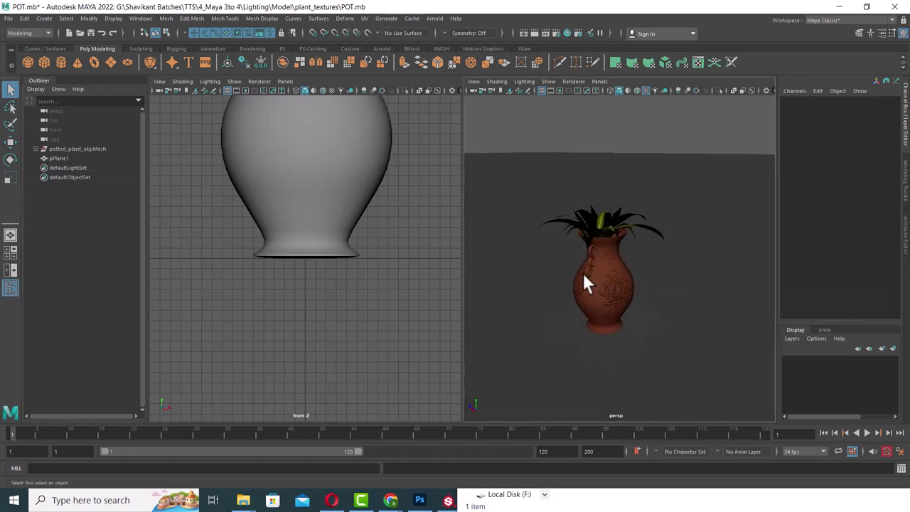
key(space)
scroll(498, 312, down, 2)
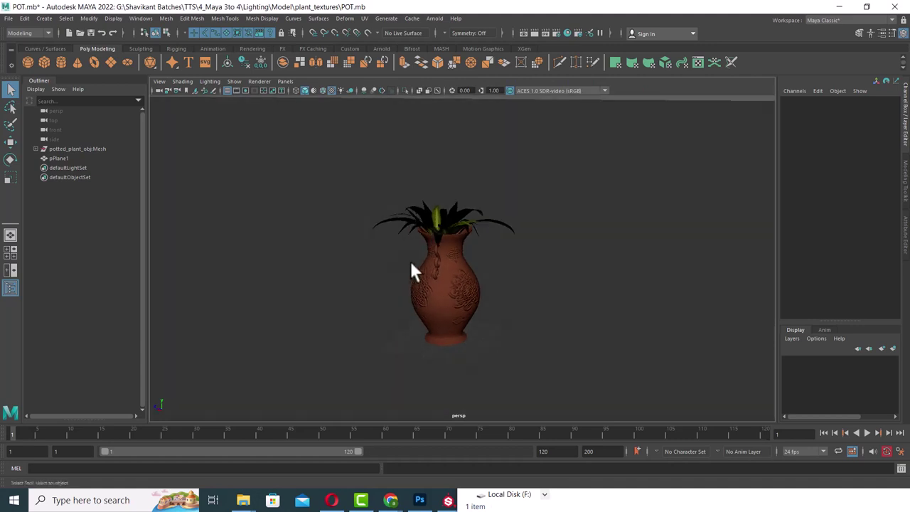
scroll(412, 271, up, 2)
click(48, 18)
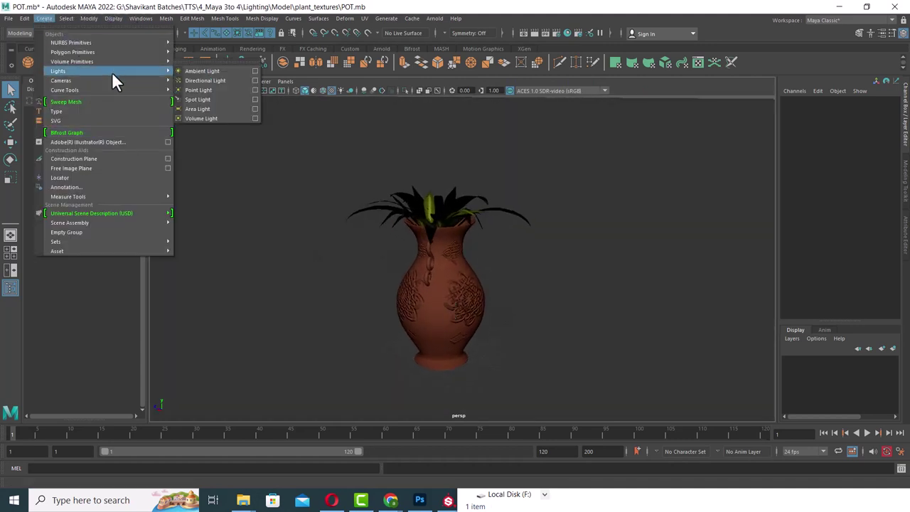
mouse_move(62, 81)
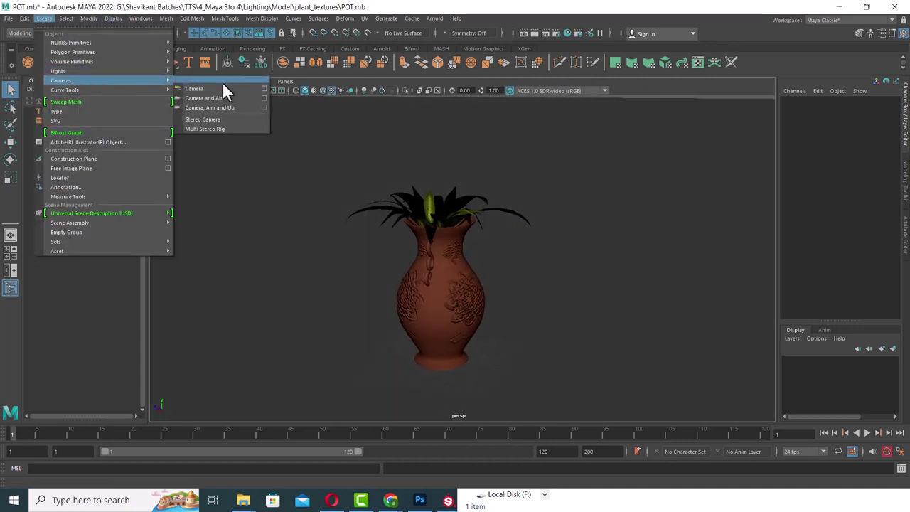
- Create camera1 and look through it, framing the whole pot and plant
click(219, 88)
click(285, 82)
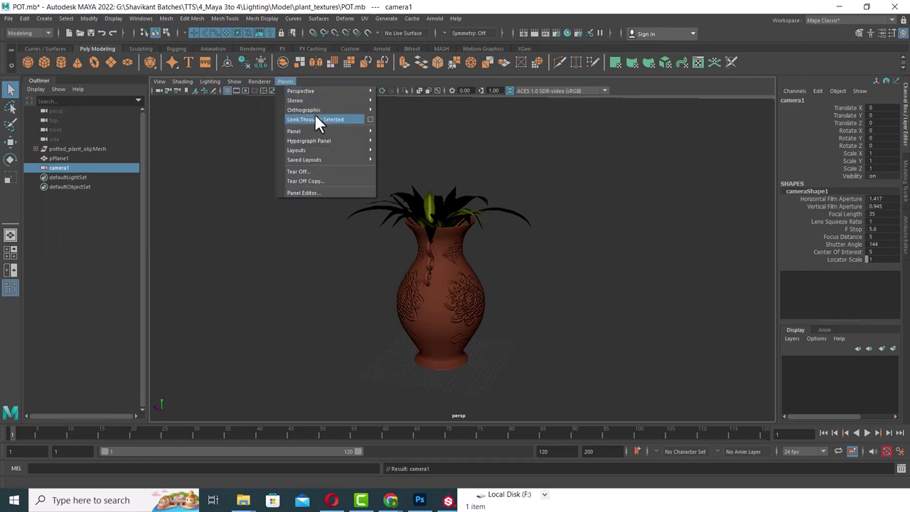
click(314, 119)
scroll(362, 187, down, 5)
mouse_move(362, 187)
alt+mouse_down()
mouse_move(457, 238)
mouse_move(471, 331)
mouse_move(448, 277)
mouse_move(465, 294)
alt+mouse_up()
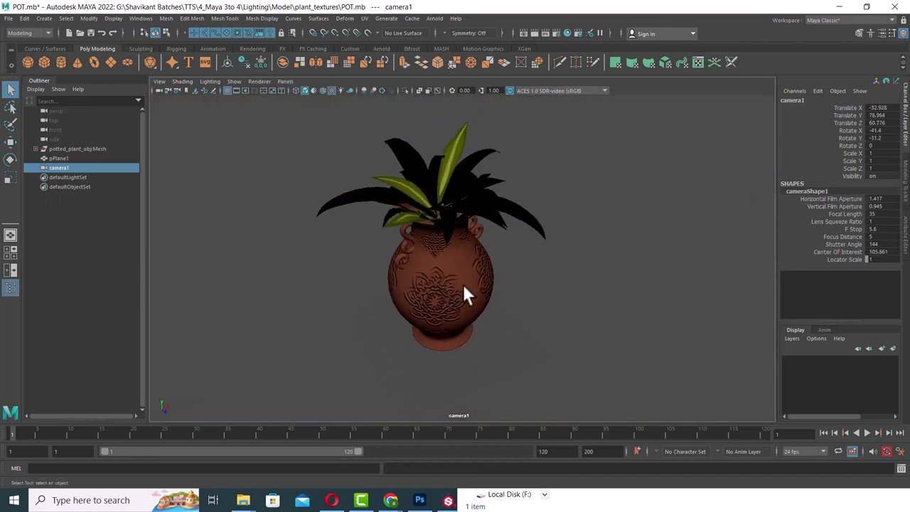
- Show camera1's resolution gate, recentre the pot, then split into front and camera1 views
click(246, 91)
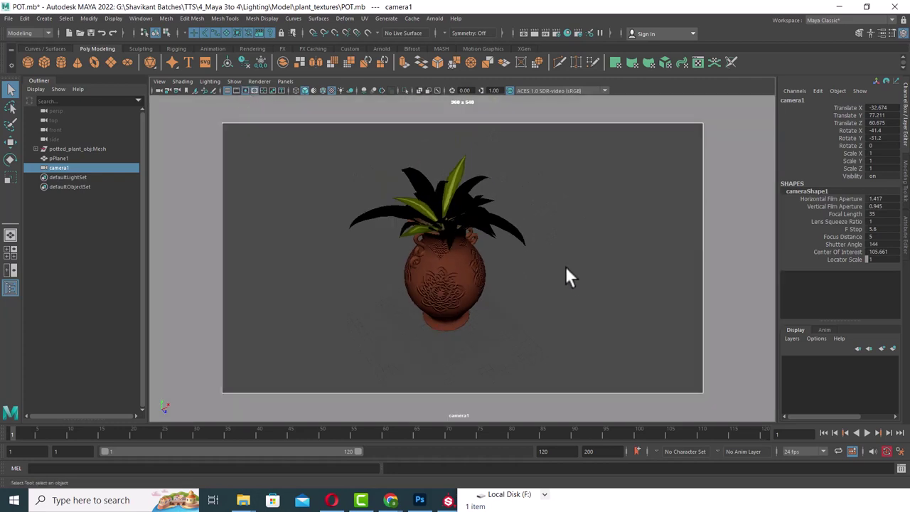
alt+middle_drag(565, 267, 569, 282)
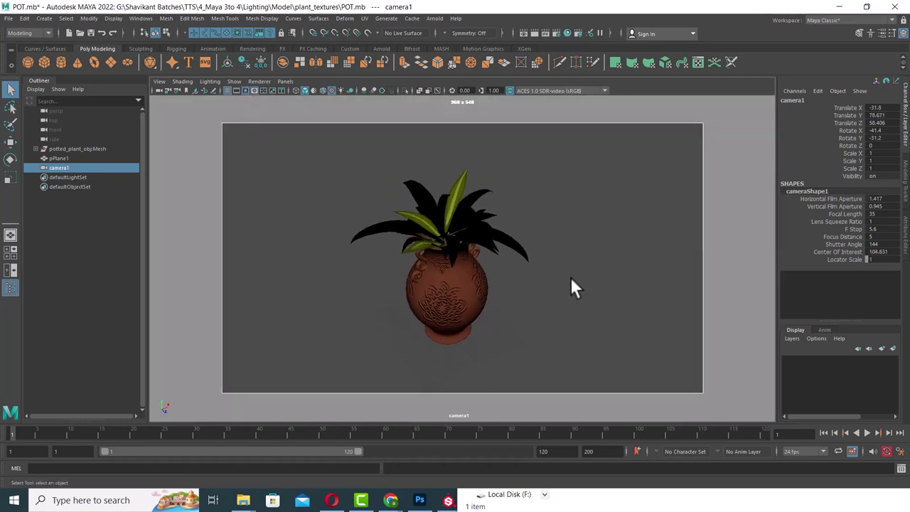
click(263, 91)
alt+middle_drag(576, 296, 591, 289)
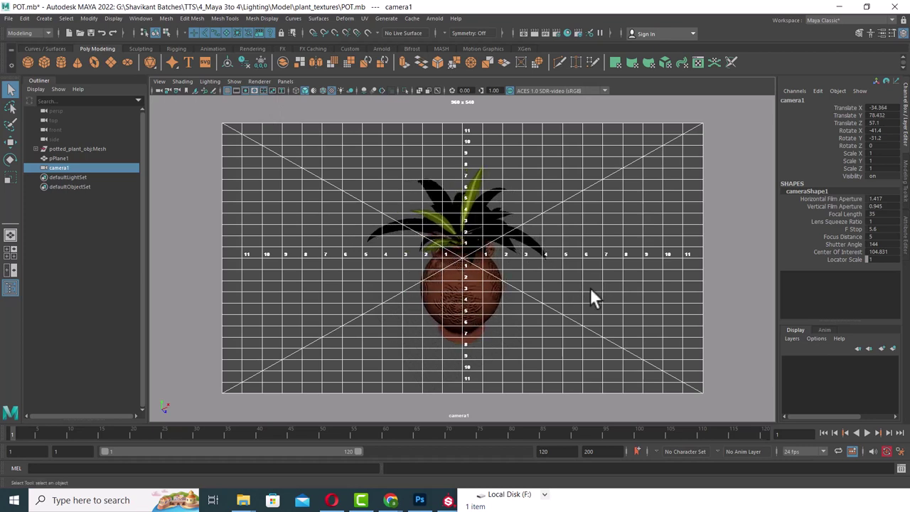
click(262, 90)
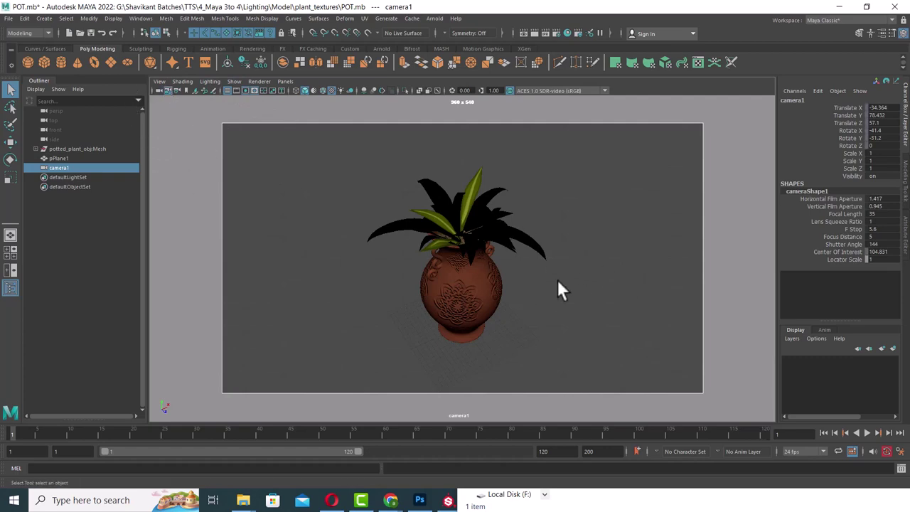
click(592, 275)
key(space)
- Orbit the left view to show the plant, then create a spot light
scroll(303, 249, down, 3)
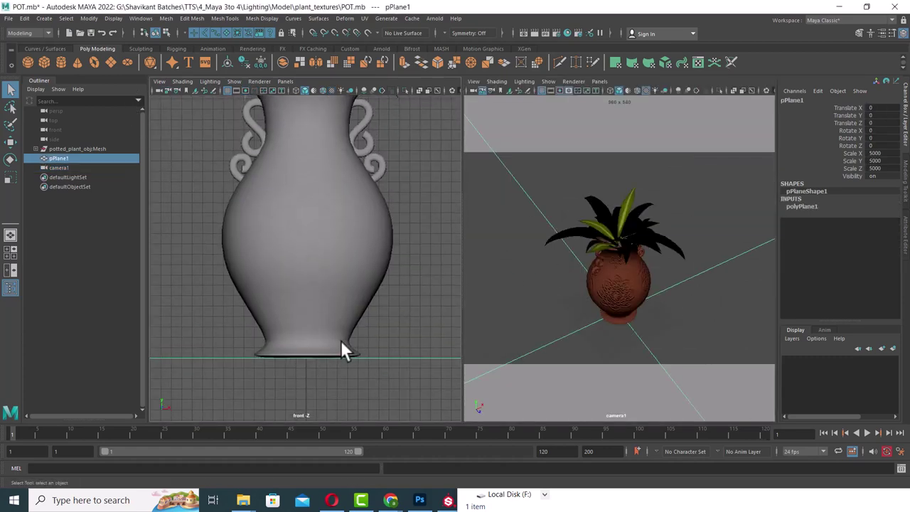
alt+drag(375, 246, 341, 302)
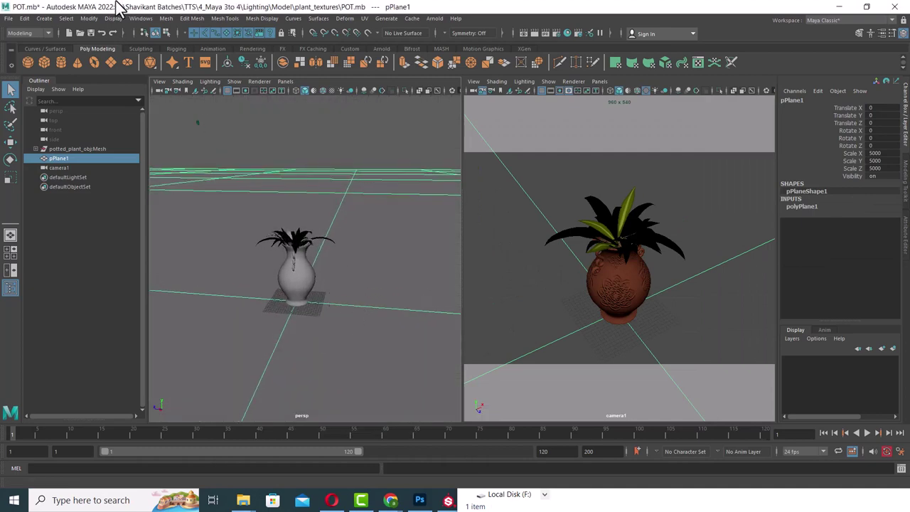
click(65, 18)
click(45, 18)
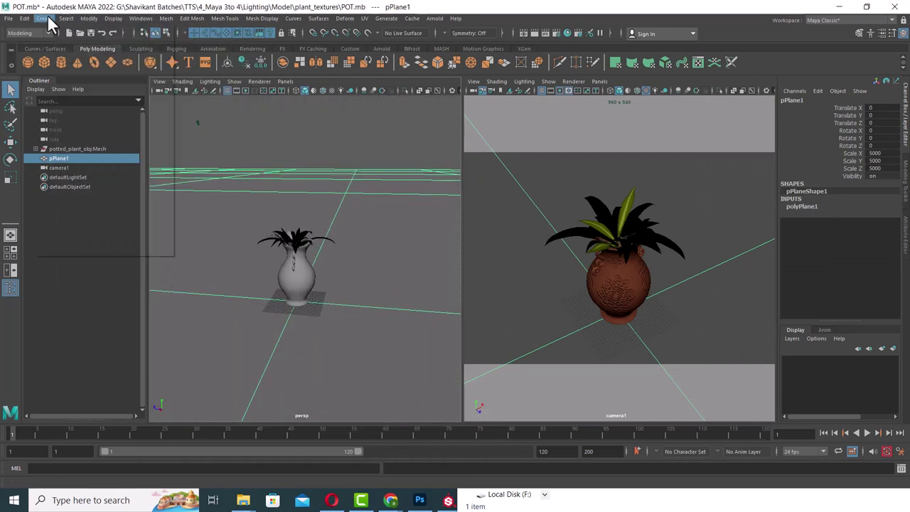
click(46, 19)
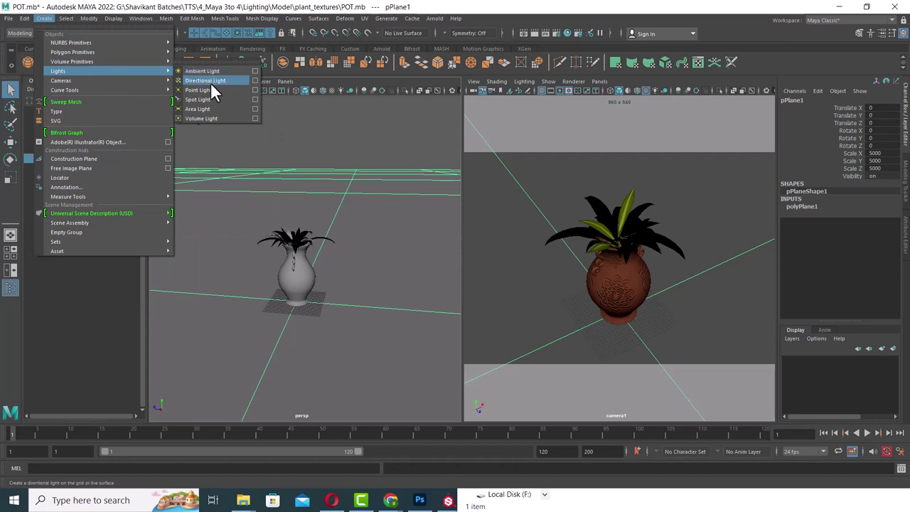
click(212, 98)
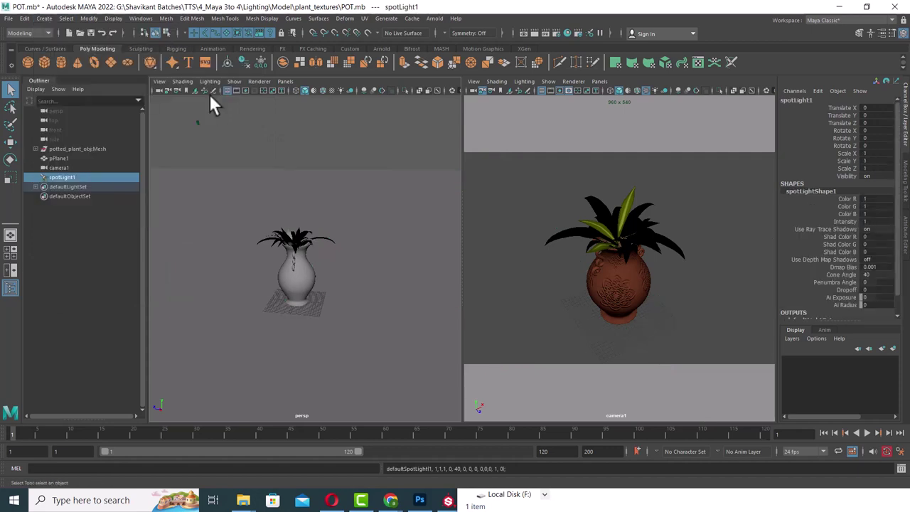
- Look through spotLight1 and aim it down at the pot from above
click(284, 82)
click(315, 119)
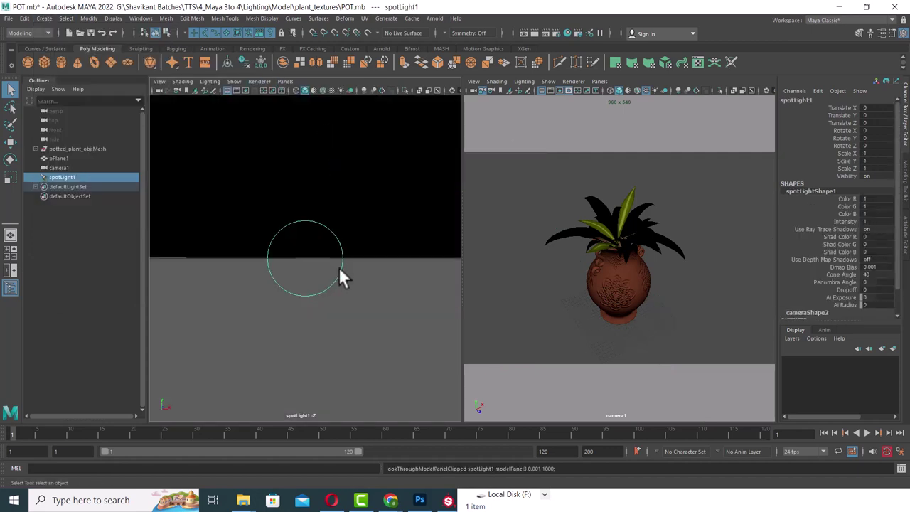
alt+drag(338, 266, 305, 219)
mouse_move(304, 220)
alt+right_down()
mouse_move(277, 254)
mouse_move(342, 297)
alt+right_up()
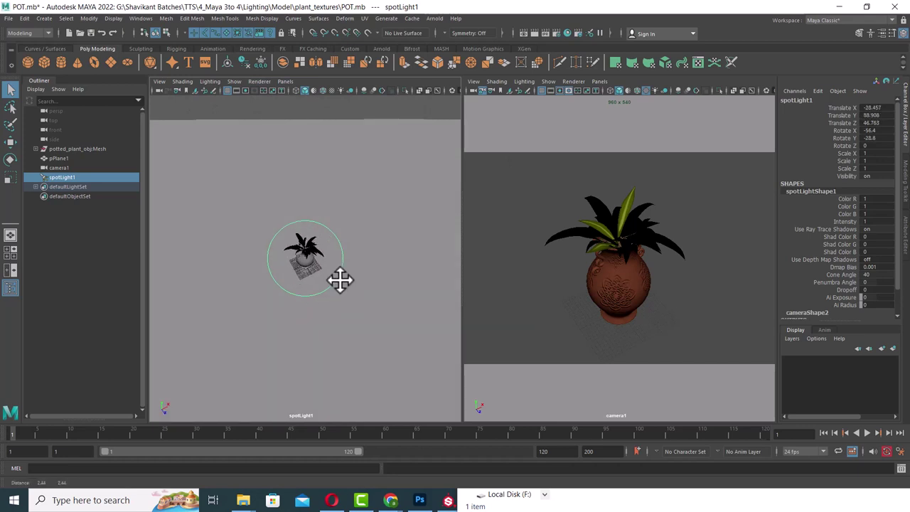
mouse_move(342, 297)
alt+mouse_down()
mouse_move(283, 263)
mouse_move(343, 283)
alt+mouse_up()
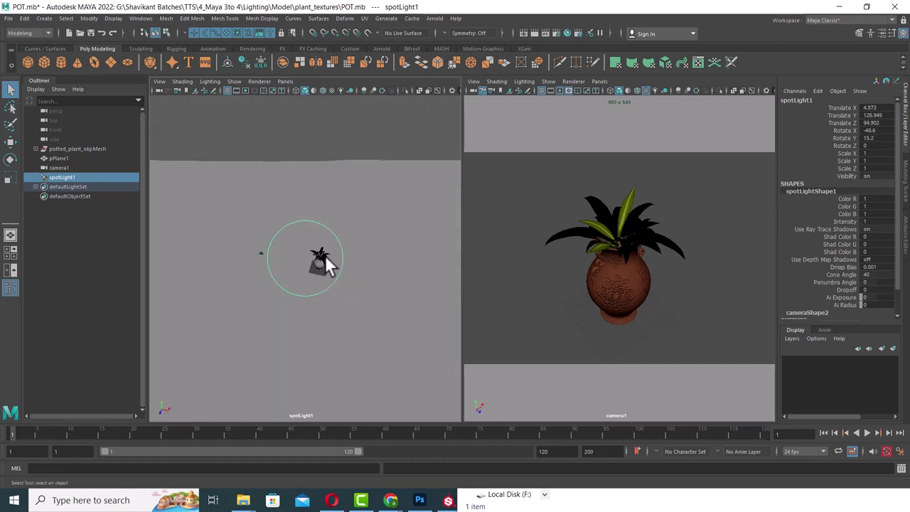
alt+middle_drag(325, 262, 315, 253)
- Light camera1 with the scene lights only and orbit the perspective view
click(664, 171)
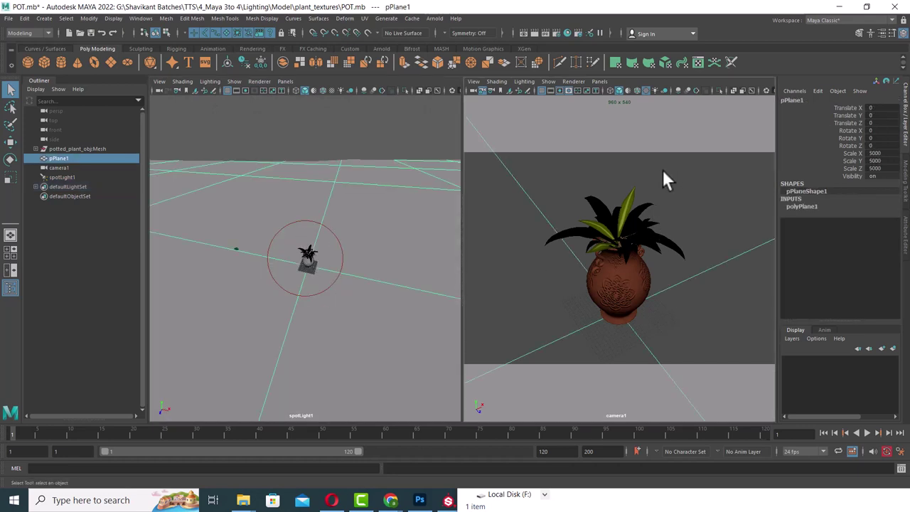
key(7)
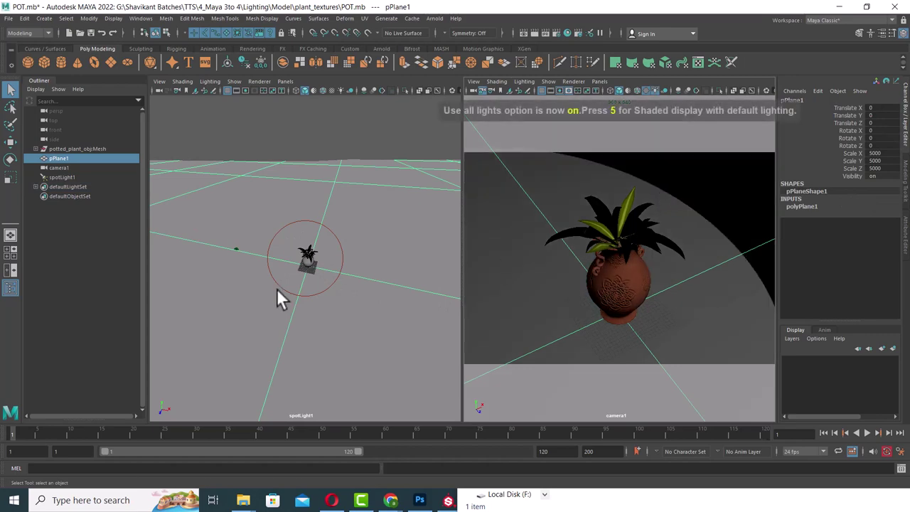
mouse_move(318, 278)
mouse_down()
mouse_move(319, 256)
mouse_move(332, 242)
mouse_up()
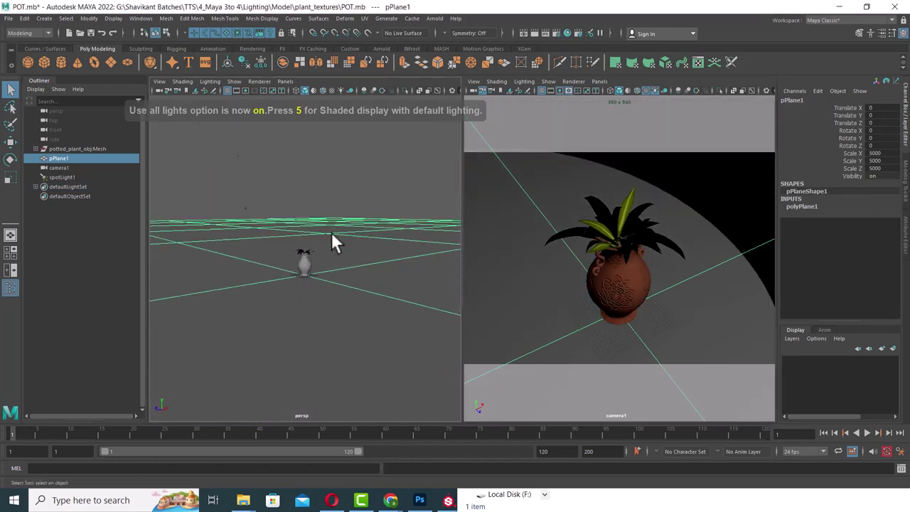
alt+middle_drag(331, 242, 272, 240)
- Scale up spotLight1 and re-aim its target onto the pot
mouse_move(272, 239)
alt+mouse_down()
mouse_move(263, 206)
mouse_move(231, 214)
mouse_move(423, 245)
mouse_move(315, 248)
alt+mouse_up()
key(r)
alt+right_drag(315, 248, 319, 301)
alt+drag(319, 301, 368, 305)
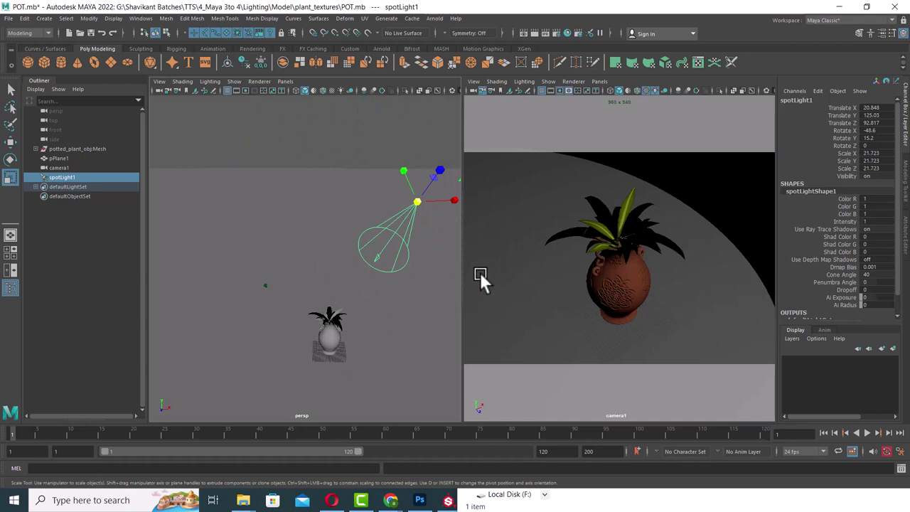
key(t)
mouse_move(355, 279)
mouse_down()
mouse_move(335, 337)
mouse_move(360, 329)
mouse_up()
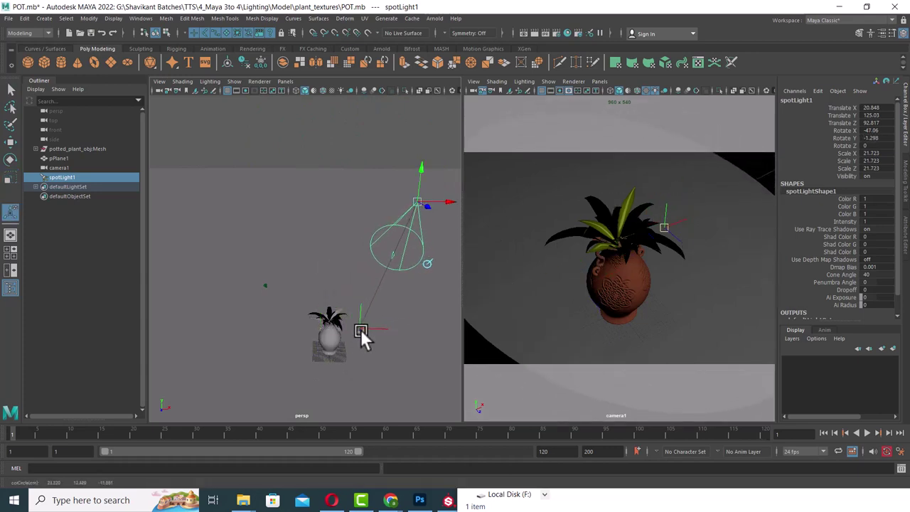
- Set spotLight1's cone angle to 28.039 and penumbra angle to 7.344
click(416, 228)
mouse_move(418, 244)
alt+mouse_down()
mouse_move(287, 254)
mouse_move(352, 229)
alt+mouse_up()
click(353, 219)
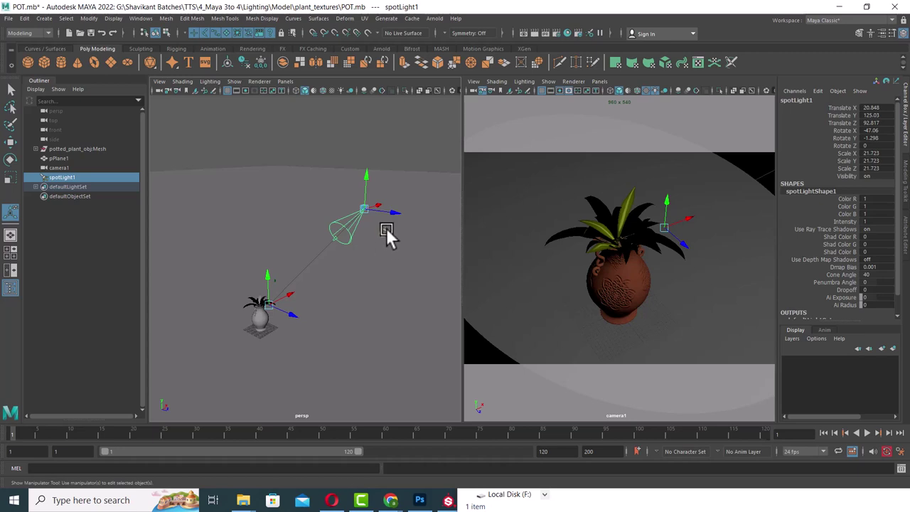
mouse_move(384, 232)
alt+mouse_down()
mouse_move(356, 246)
mouse_move(395, 230)
alt+mouse_up()
mouse_move(339, 246)
alt+mouse_down()
mouse_move(331, 254)
mouse_move(342, 232)
alt+mouse_up()
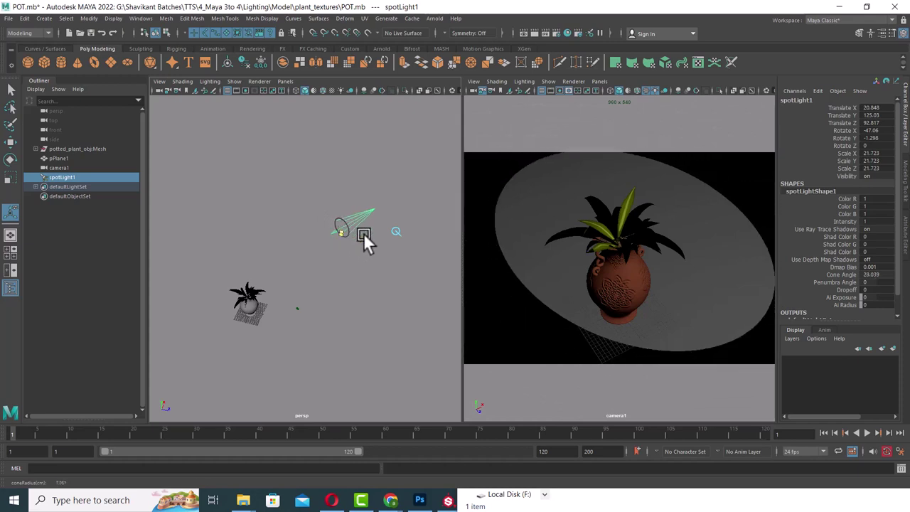
mouse_move(341, 238)
mouse_down()
mouse_move(332, 239)
mouse_move(346, 234)
mouse_up()
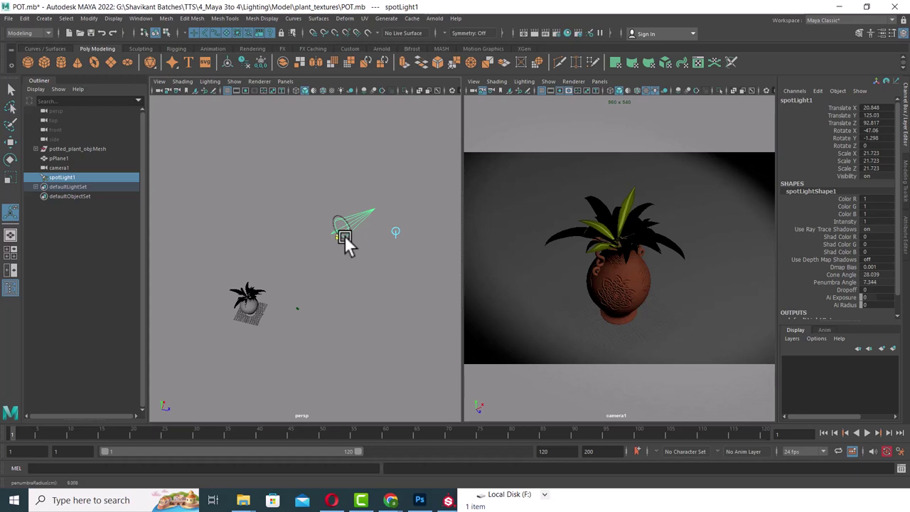
- Narrow spotLight1's cone angle to 23.851 with the cone-angle manipulator ring
key(t)
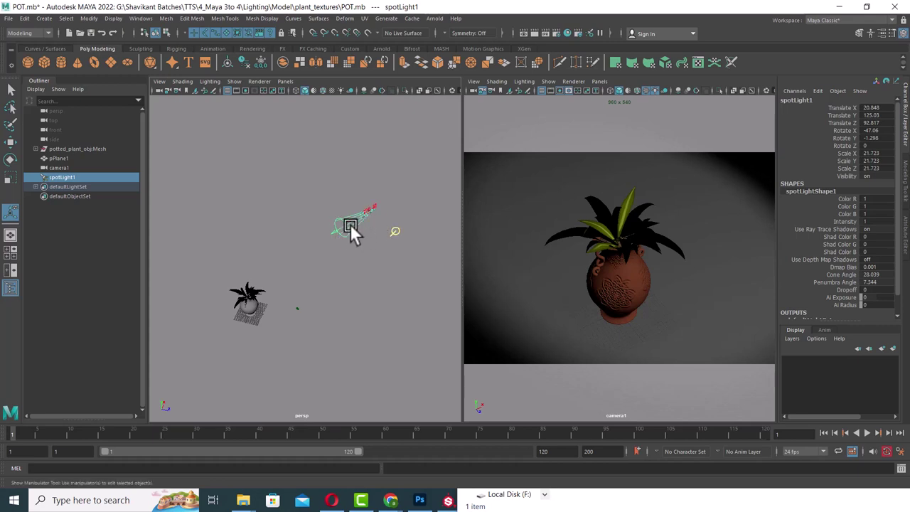
scroll(379, 234, up, 5)
scroll(355, 284, up, 5)
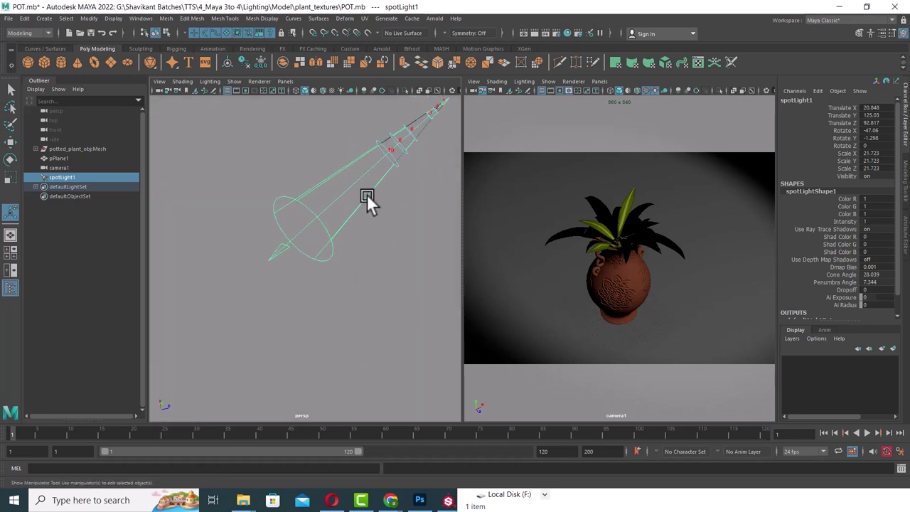
alt+middle_drag(367, 194, 366, 205)
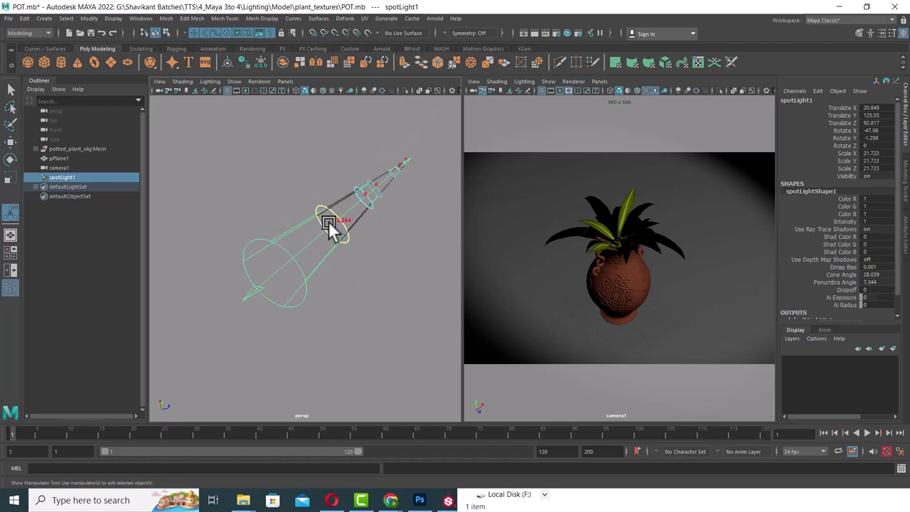
click(319, 233)
drag(351, 217, 378, 194)
- Orbit to inspect the narrowed cone and reselect the spotlight with the Move tool
scroll(356, 250, down, 3)
scroll(375, 263, down, 2)
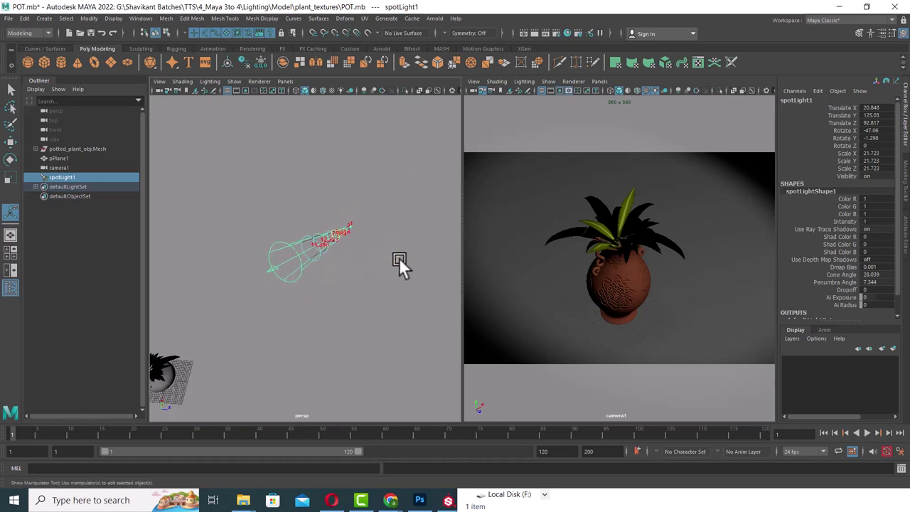
mouse_move(398, 258)
alt+mouse_down()
mouse_move(308, 254)
mouse_move(304, 268)
mouse_move(351, 260)
mouse_move(341, 260)
mouse_move(355, 242)
mouse_move(366, 265)
mouse_move(382, 203)
alt+mouse_up()
key(w)
click(380, 222)
click(379, 218)
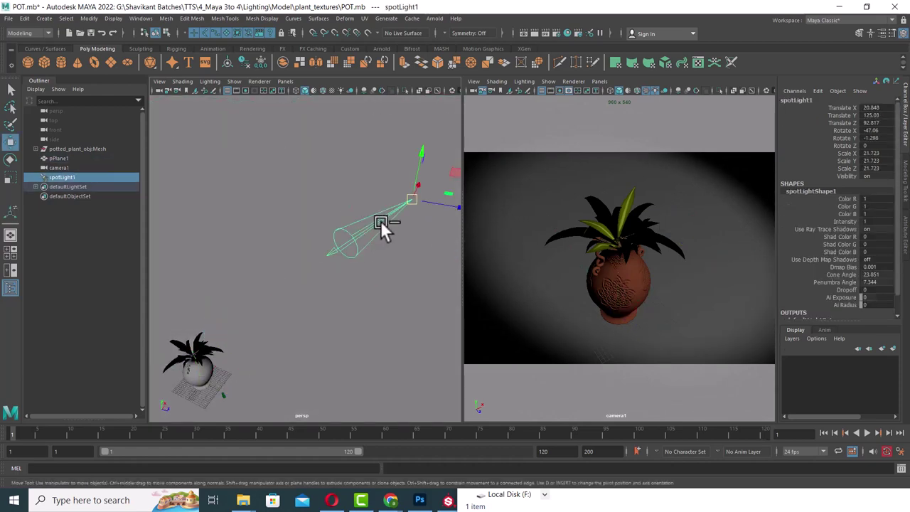
- Turn on Use Depth Map Shadows in spotLight1's Shadows settings
key(ctrl+a)
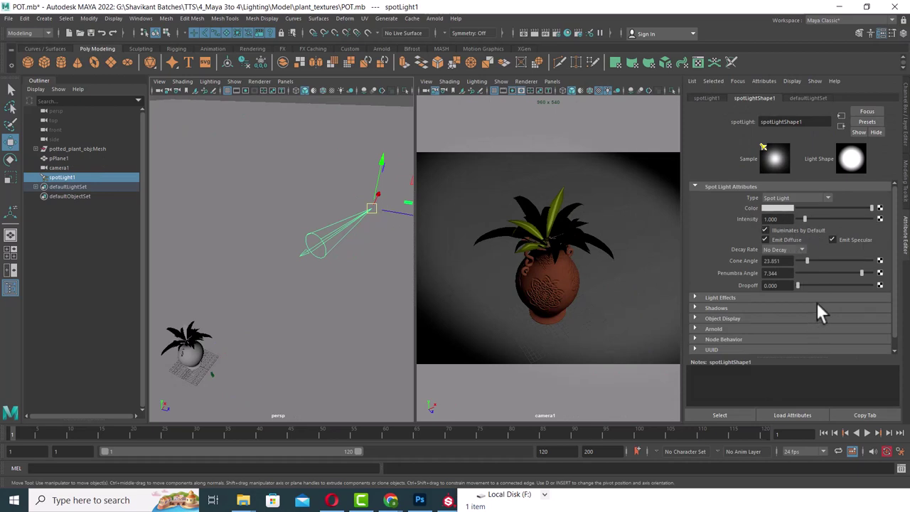
scroll(715, 307, down, 1)
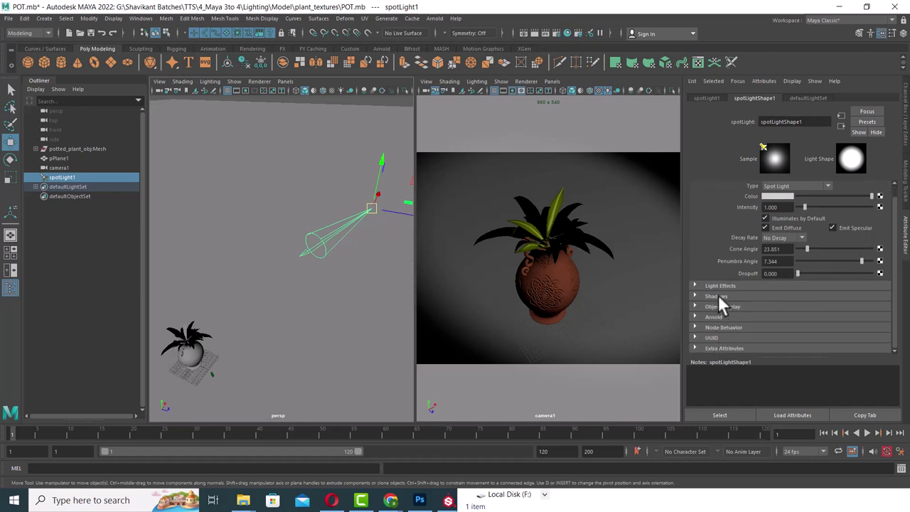
click(717, 295)
click(793, 327)
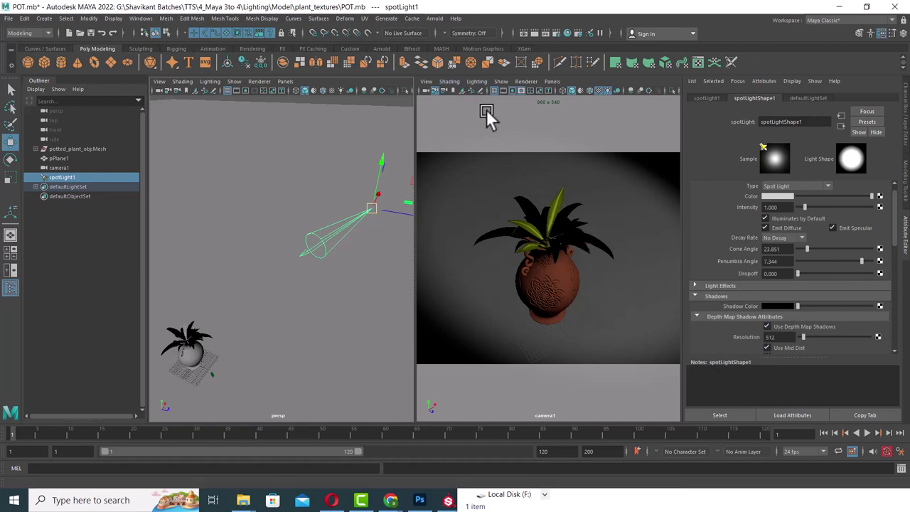
- Maximize camera1 and switch its shading to Wireframe, then back to Smooth Shade All
click(488, 177)
key(space)
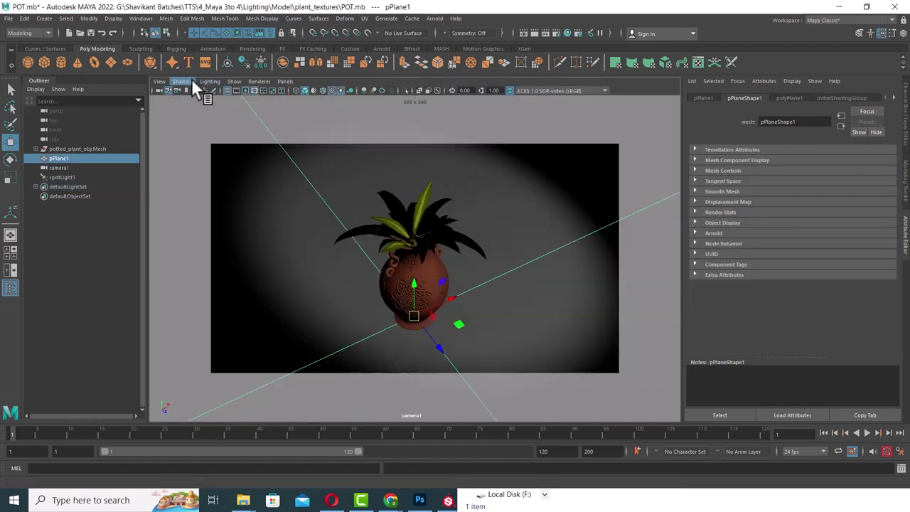
click(182, 81)
click(201, 99)
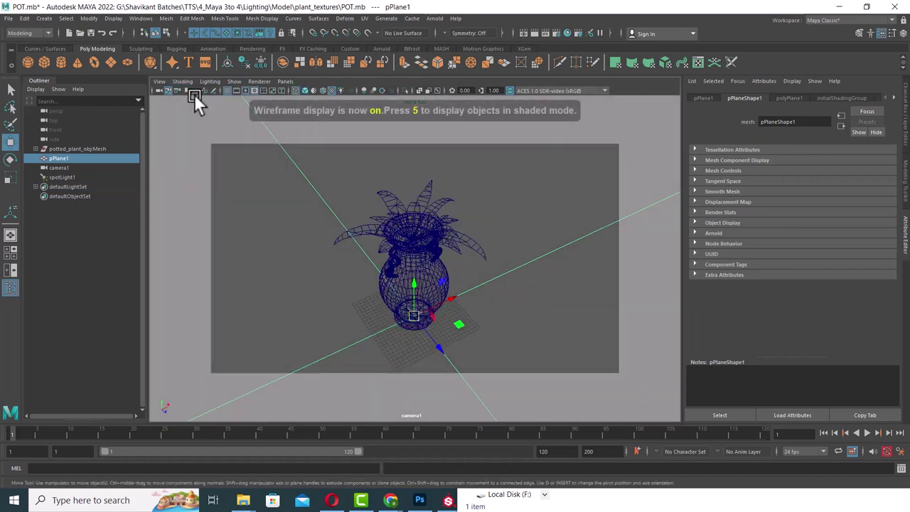
click(180, 81)
click(199, 107)
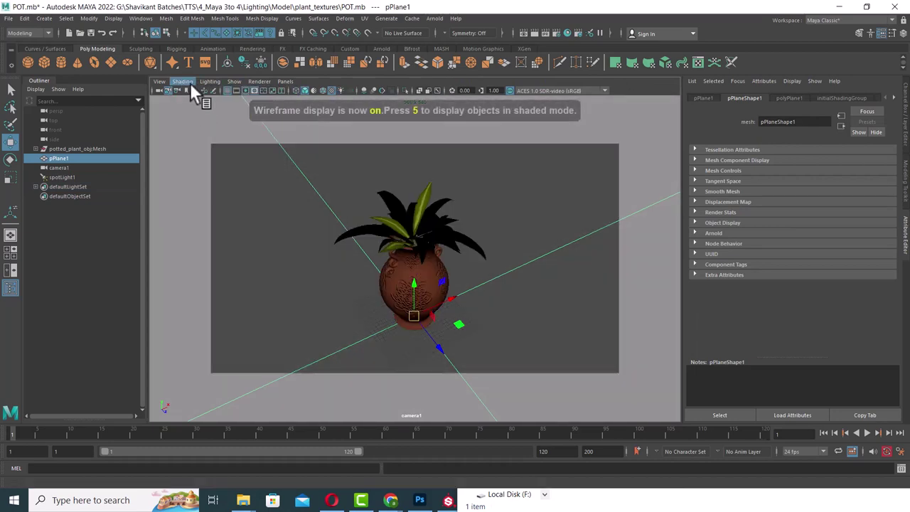
click(186, 82)
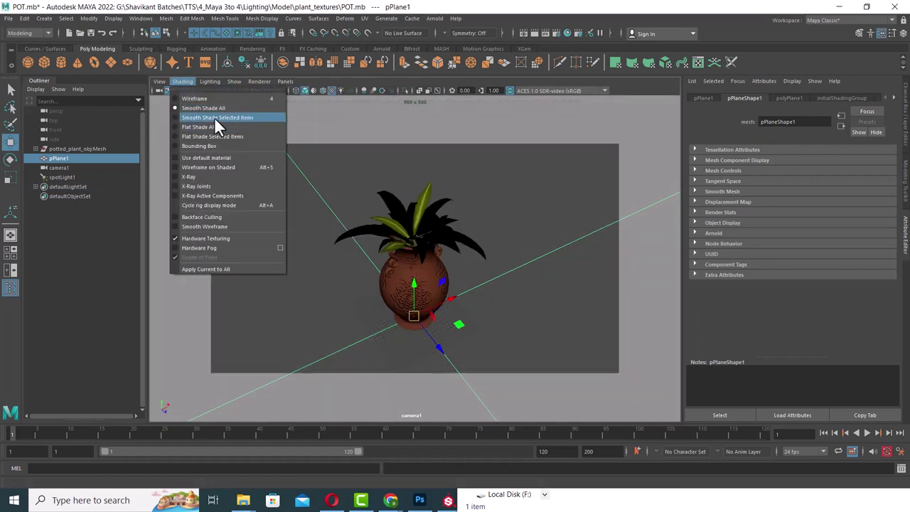
- Cycle camera1 shading through Smooth Shade Selected and Flat Shade All to Bounding Box
click(213, 116)
click(182, 81)
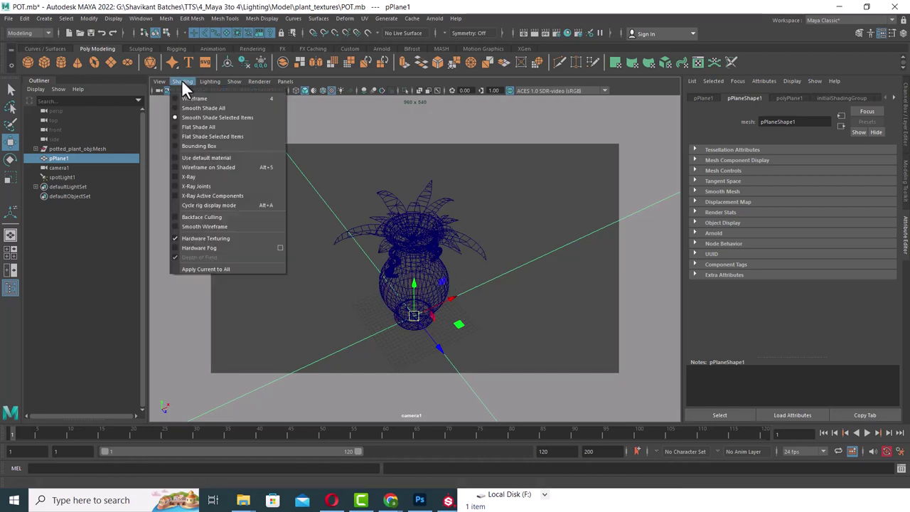
click(216, 126)
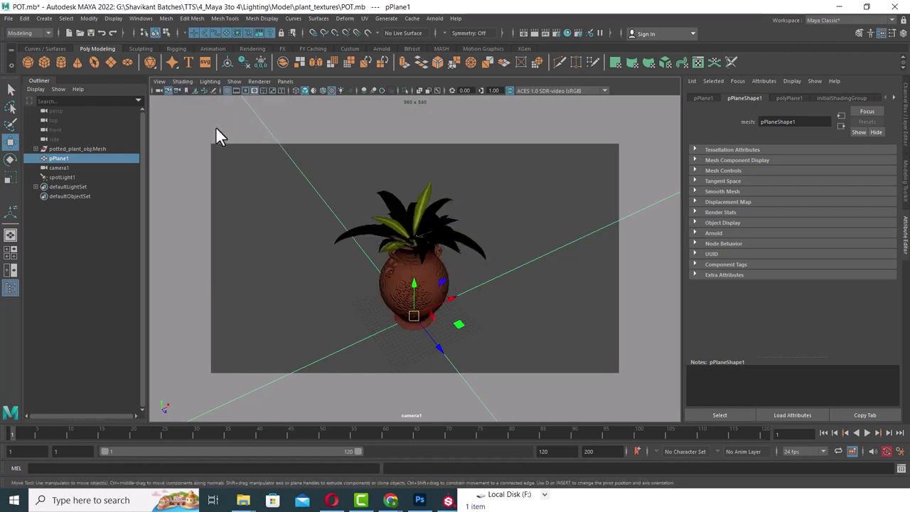
click(182, 82)
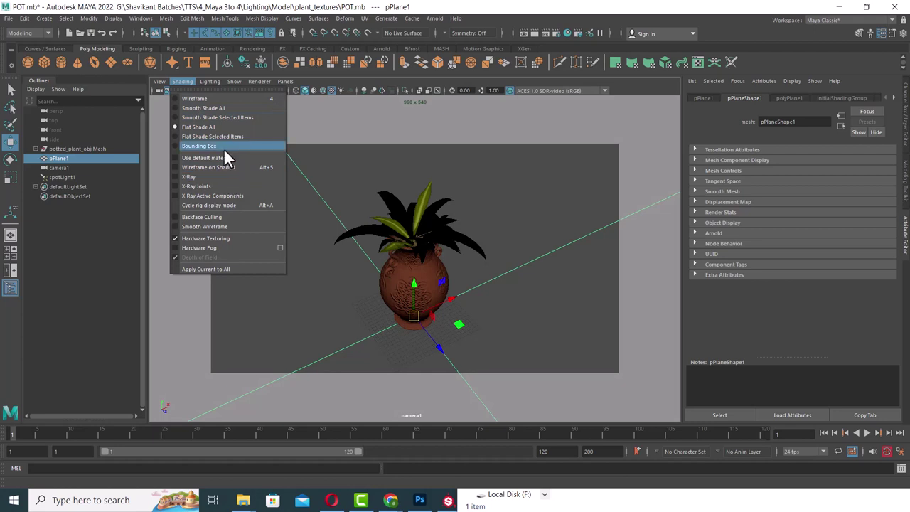
click(226, 147)
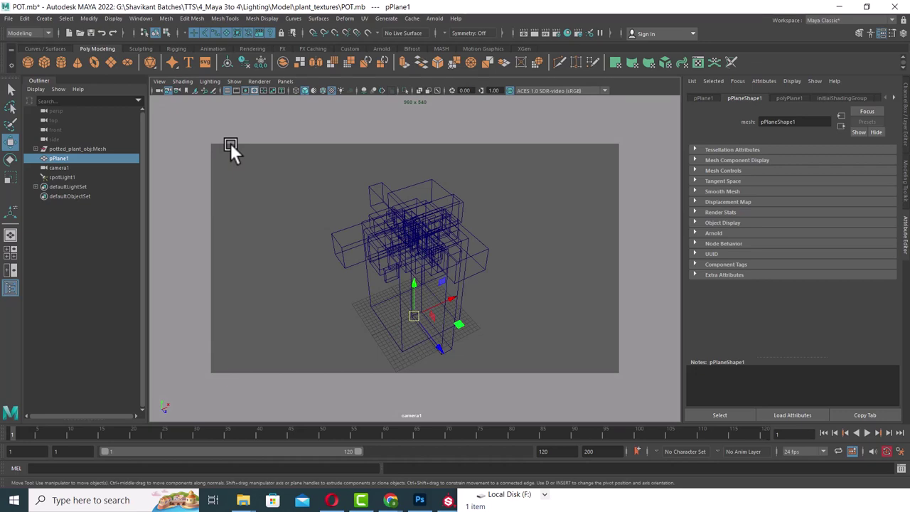
- Return to the two-pane layout and change the perspective view's shading mode
key(space)
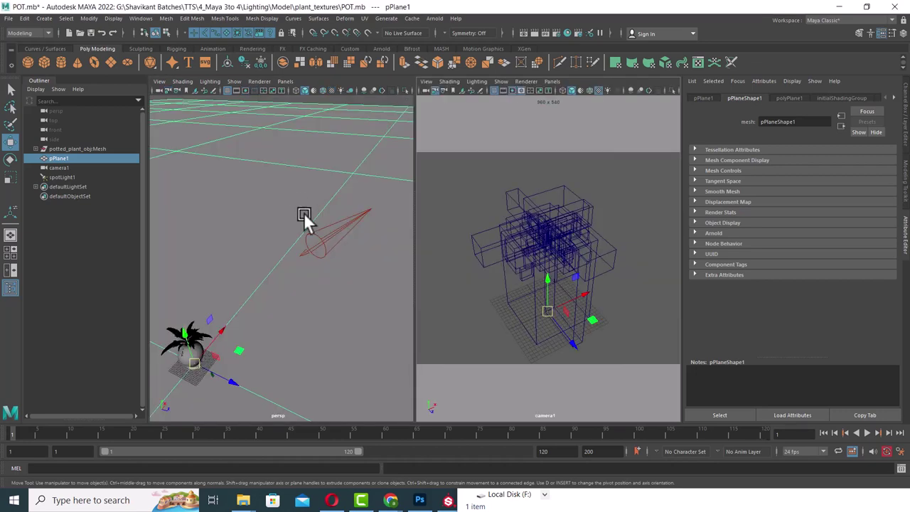
alt+drag(292, 284, 243, 284)
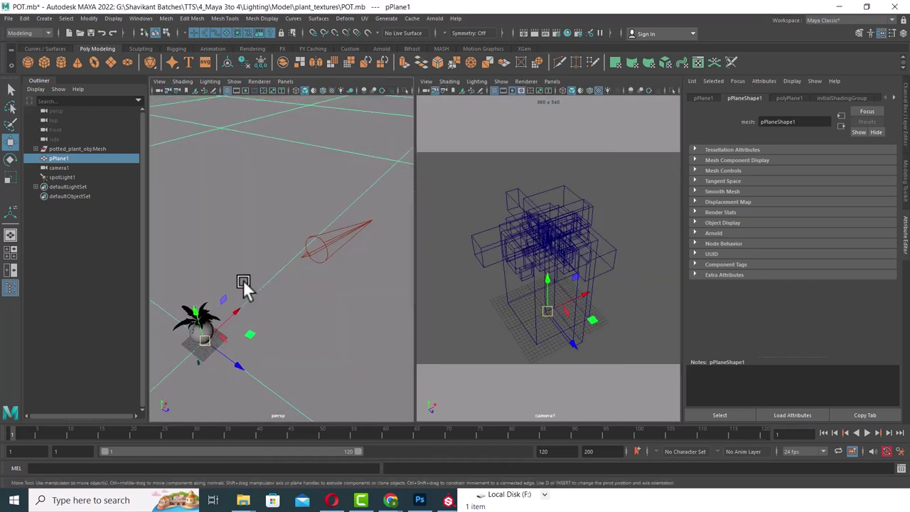
click(184, 80)
click(213, 167)
mouse_move(324, 334)
alt+mouse_down()
mouse_move(284, 326)
mouse_move(300, 289)
mouse_move(290, 316)
mouse_move(298, 326)
alt+mouse_up()
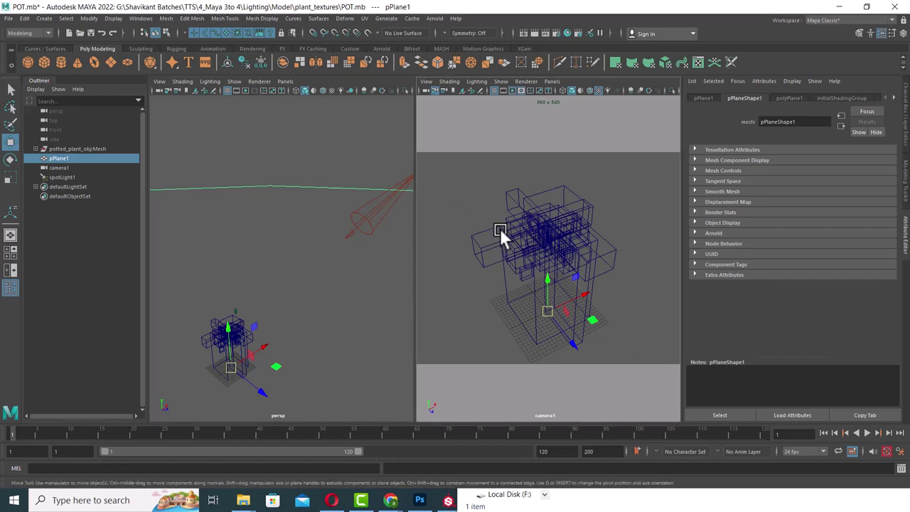
key(alt+Tab)
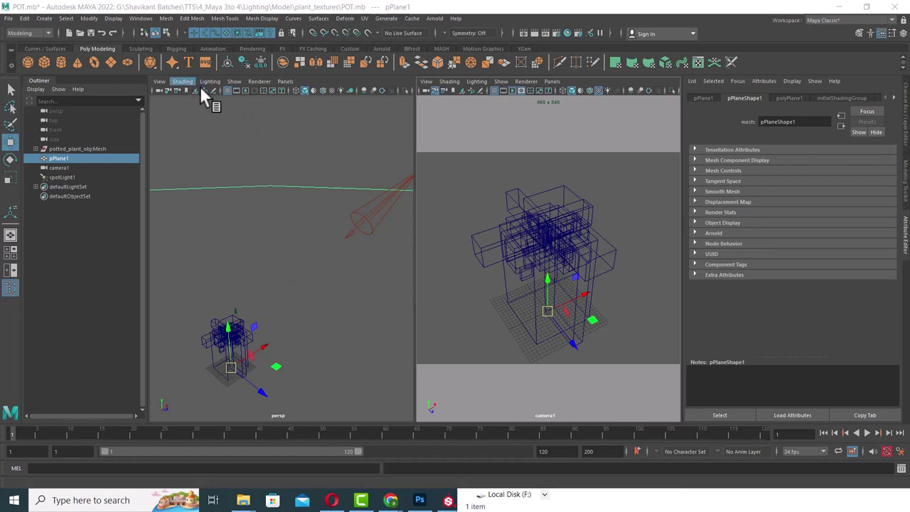
- Maximize camera1 and set it back to Smooth Shade All
click(448, 81)
click(425, 171)
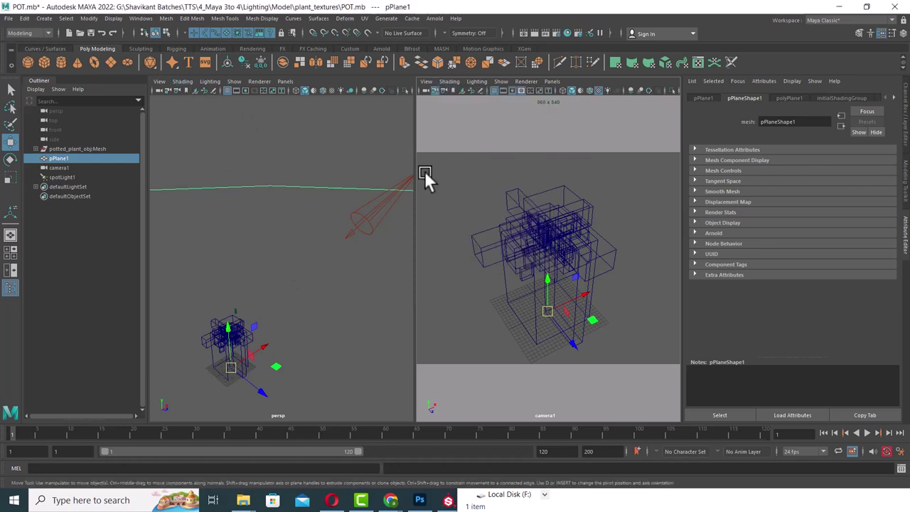
key(space)
click(182, 81)
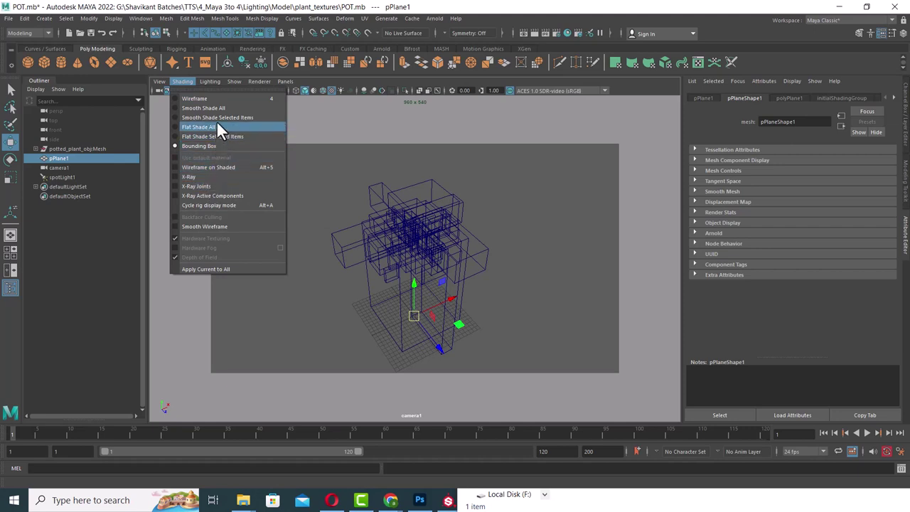
click(219, 107)
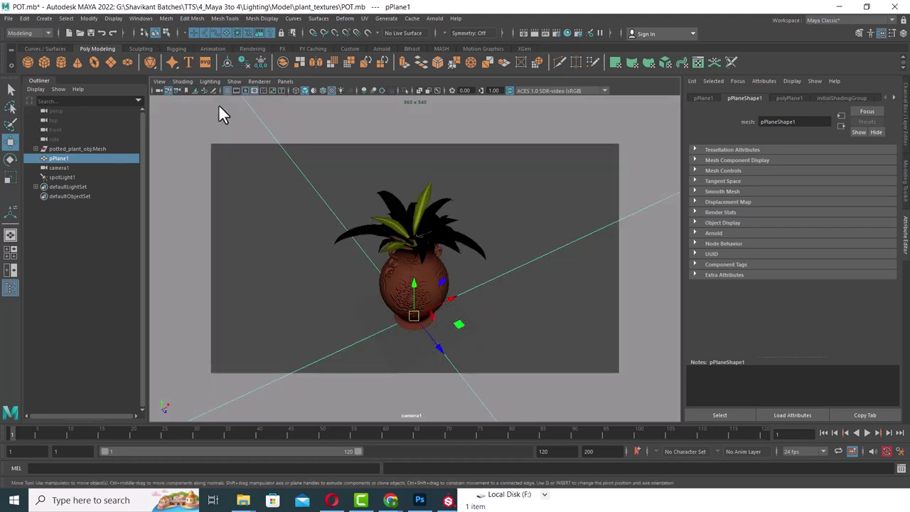
click(182, 80)
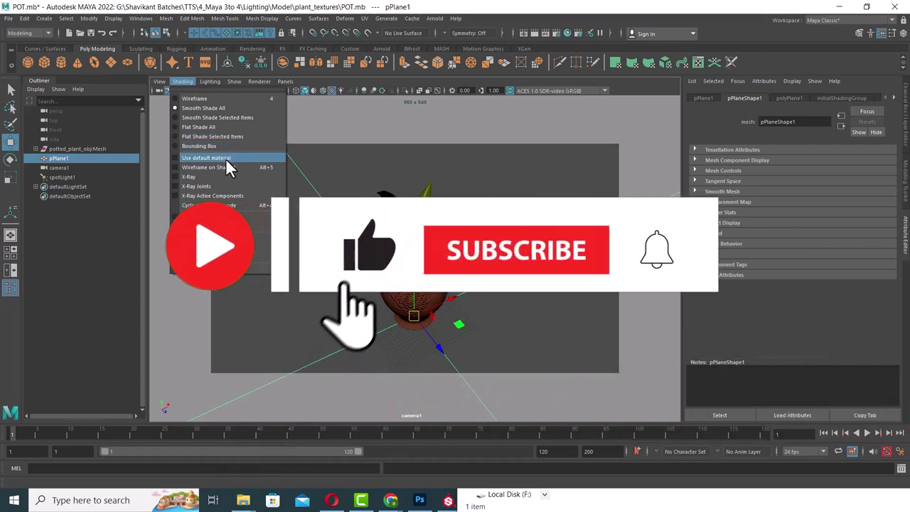
- Turn on the grey default material, Wireframe on Shaded and X-Ray in camera1
click(225, 158)
click(183, 80)
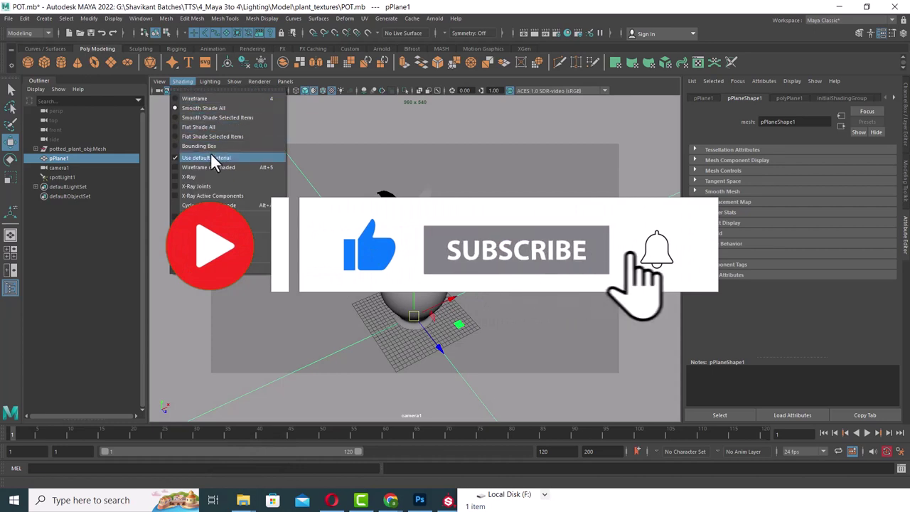
click(212, 166)
click(180, 80)
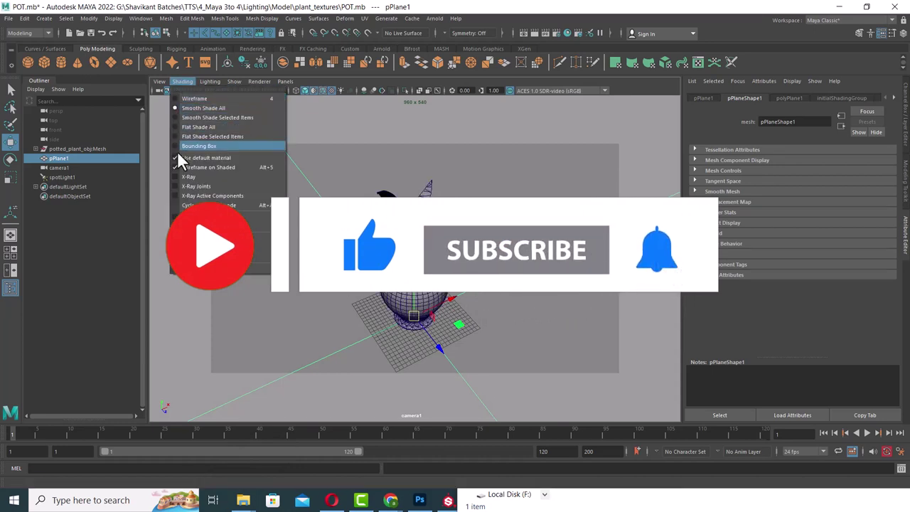
click(189, 177)
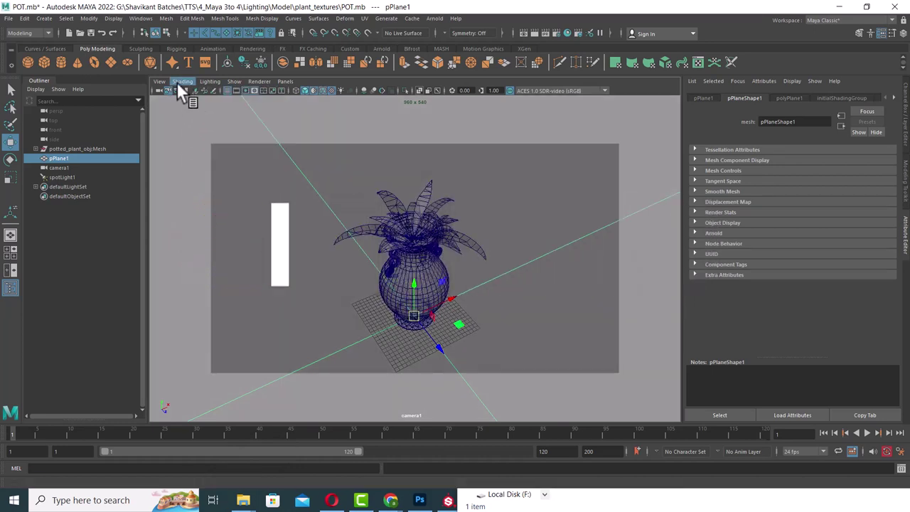
- Turn X-Ray and Wireframe on Shaded off, and uncheck Use Default Material
click(179, 81)
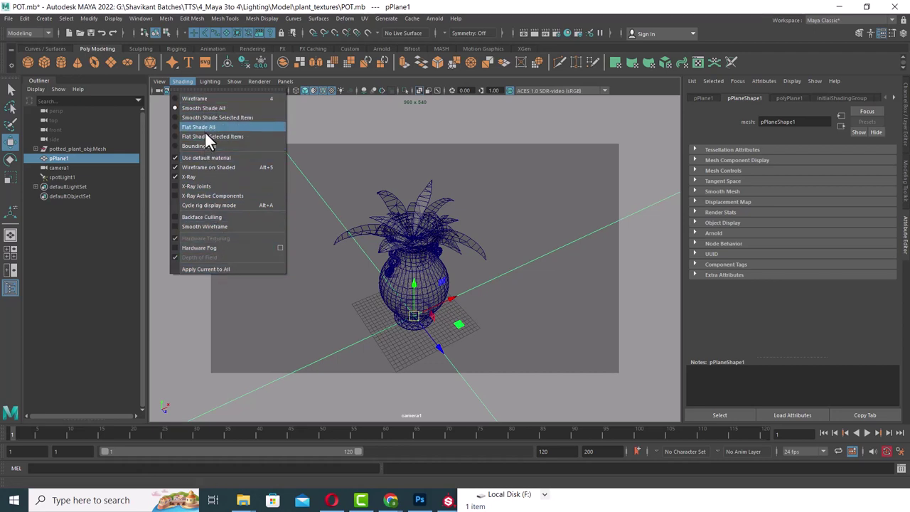
click(209, 176)
click(184, 82)
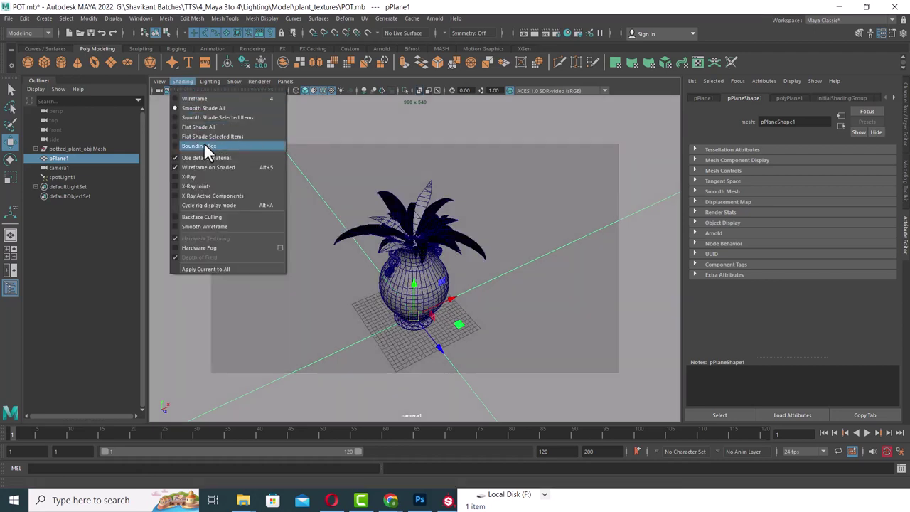
click(208, 167)
click(182, 81)
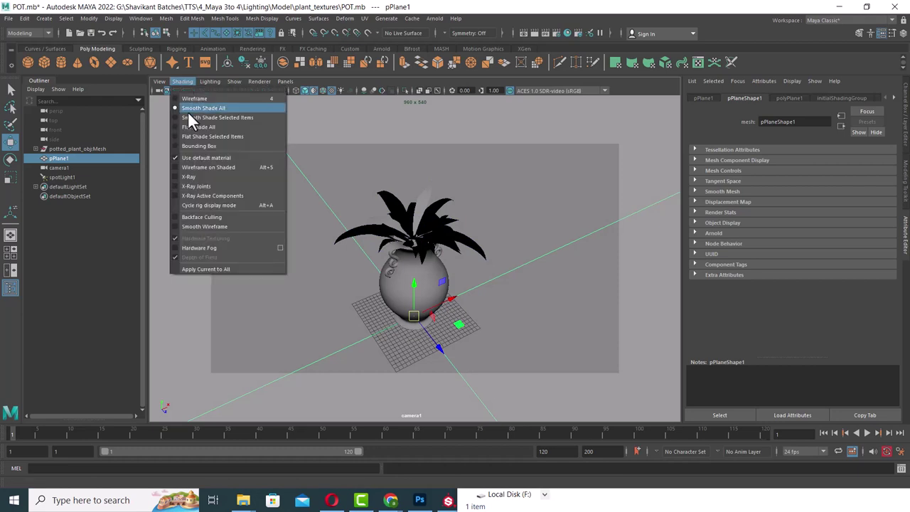
click(179, 157)
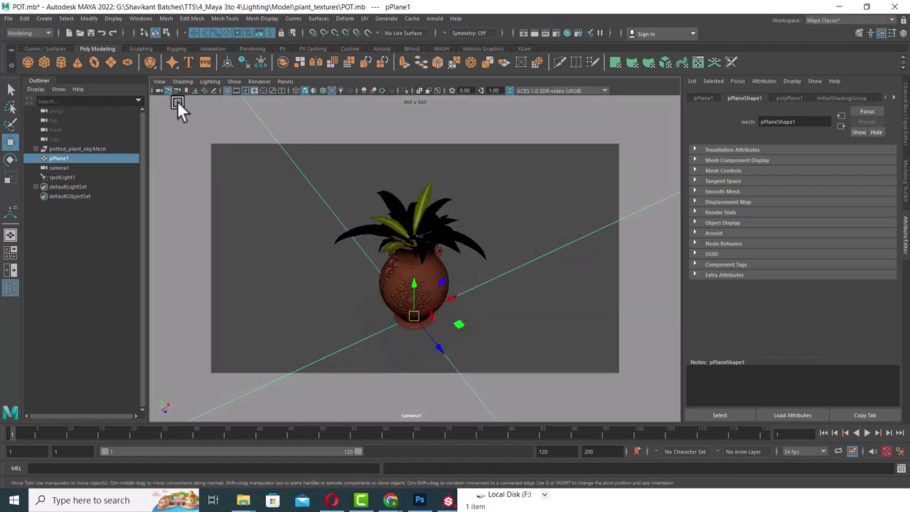
- Set camera1 lighting to Use All Lights and restore the perspective/camera two-pane layout
click(209, 82)
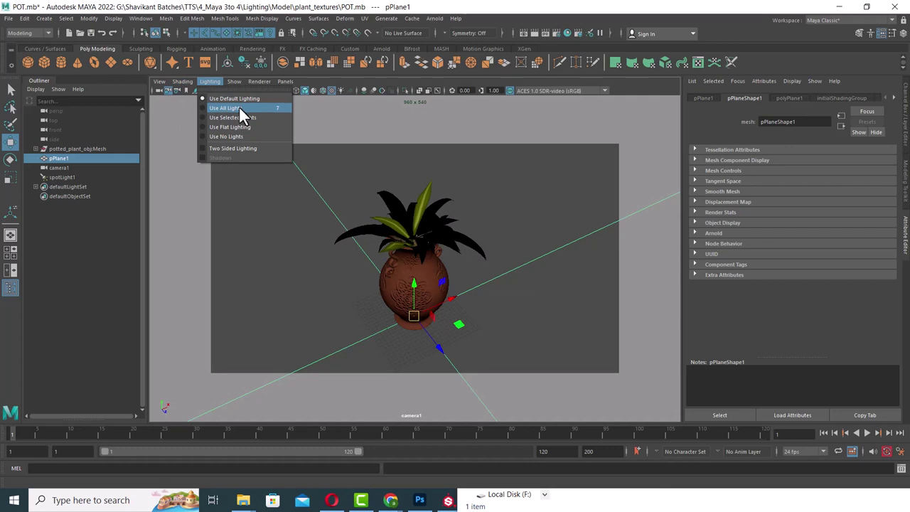
click(239, 108)
click(209, 81)
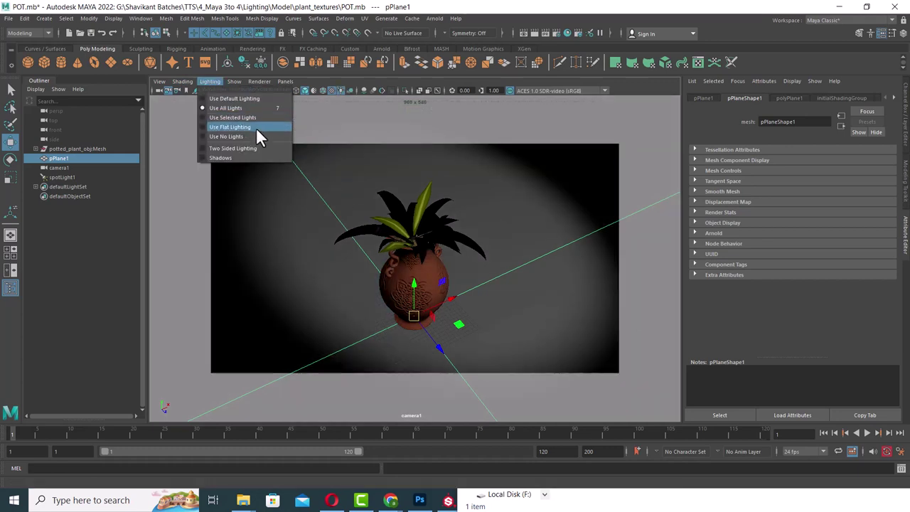
click(369, 171)
key(space)
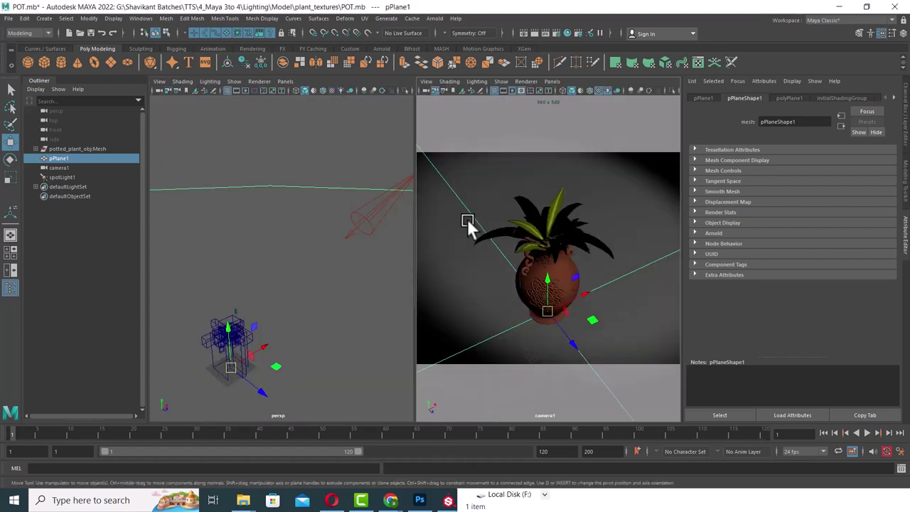
- Duplicate spotLight1 and look through the copy to aim it at the pot
click(371, 234)
scroll(363, 239, down, 2)
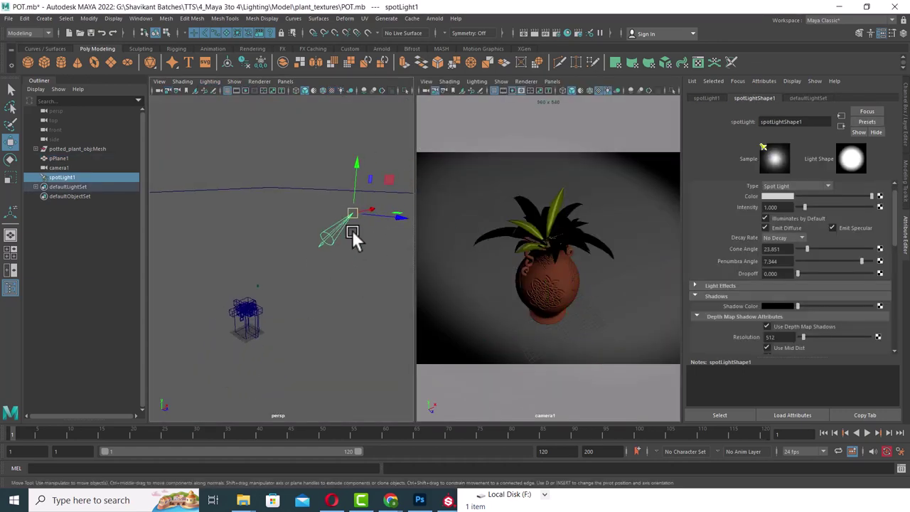
key(ctrl+d)
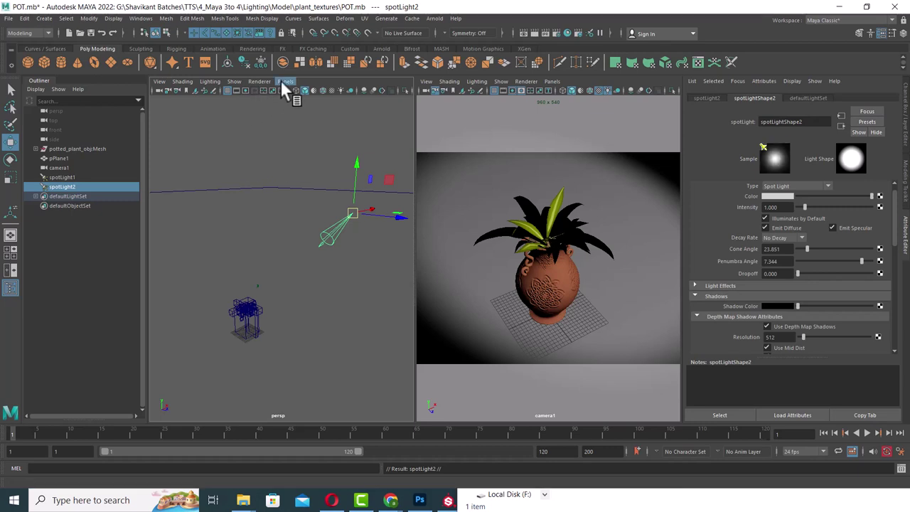
click(284, 81)
click(297, 111)
mouse_move(287, 242)
alt+mouse_down()
mouse_move(306, 276)
mouse_move(289, 242)
mouse_move(306, 261)
mouse_move(307, 285)
alt+mouse_up()
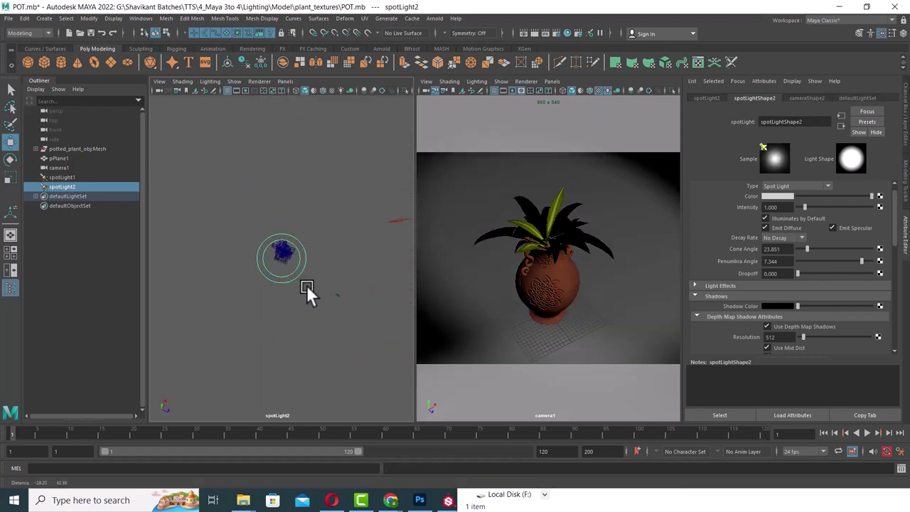
- Set the second spotlight's colour to red
click(782, 194)
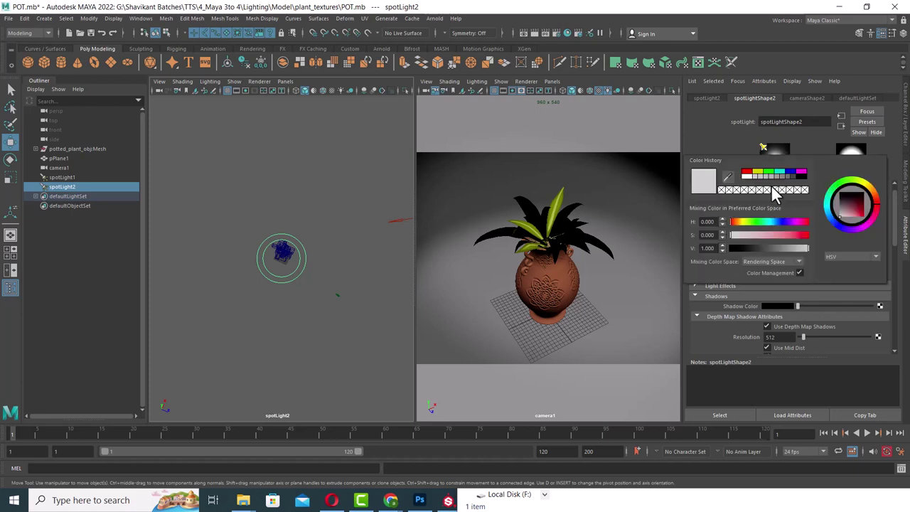
click(745, 175)
click(278, 310)
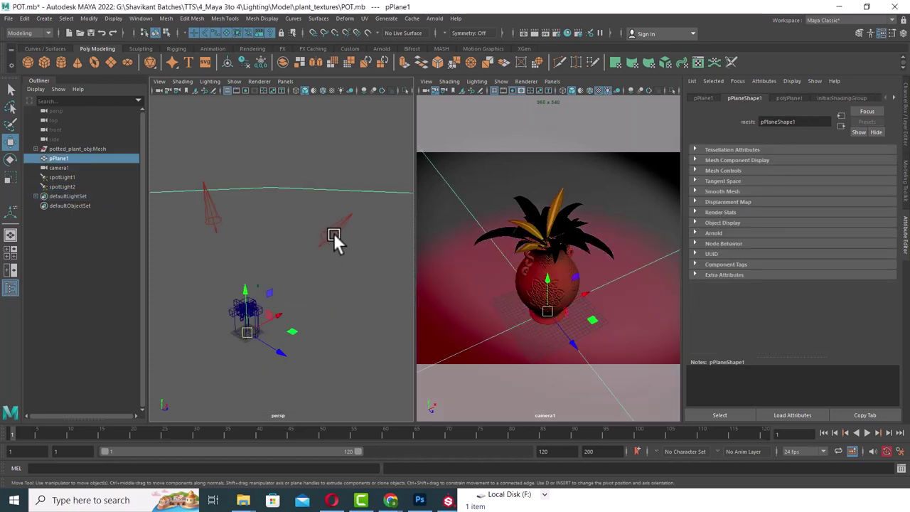
- Use selected-light lighting to compare spotLight2 and spotLight1, then switch to flat lighting
click(335, 232)
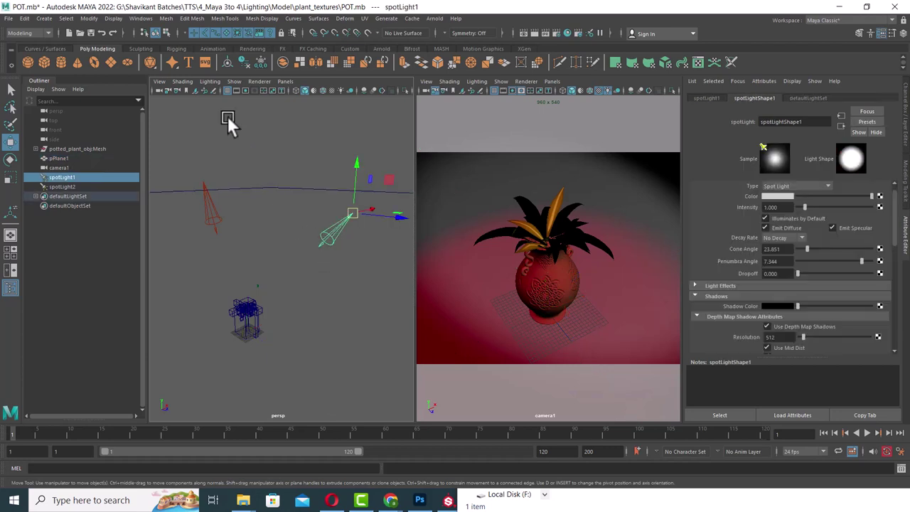
click(476, 81)
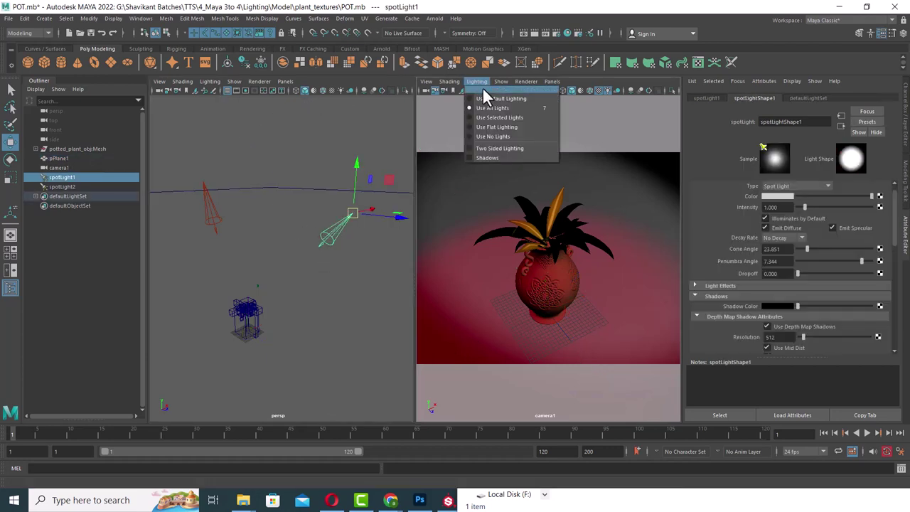
click(518, 118)
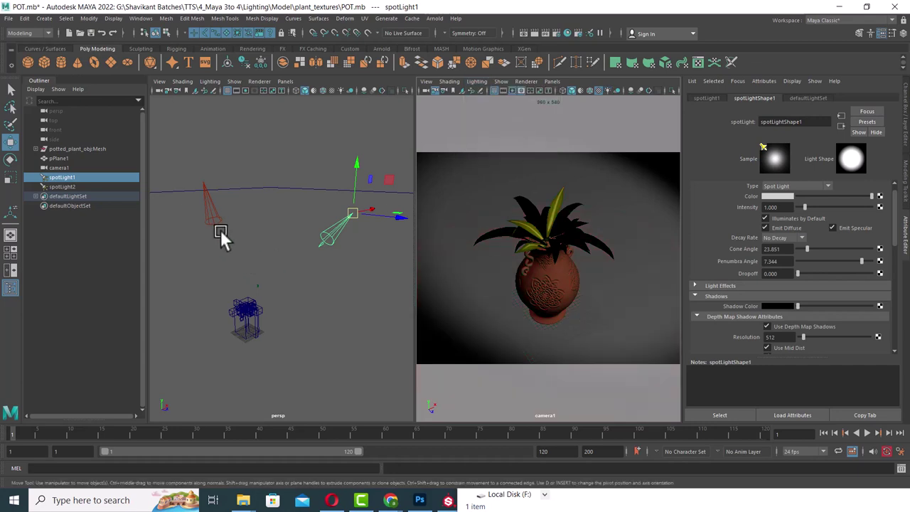
click(207, 215)
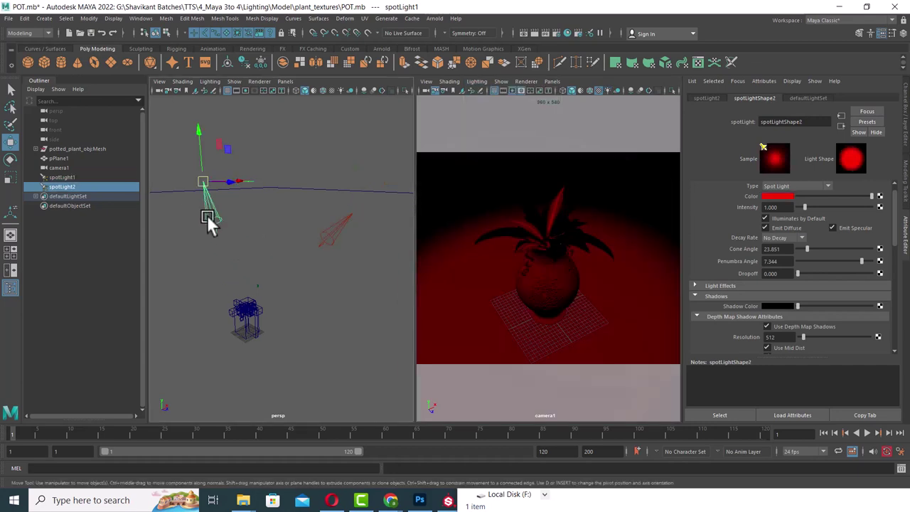
click(327, 236)
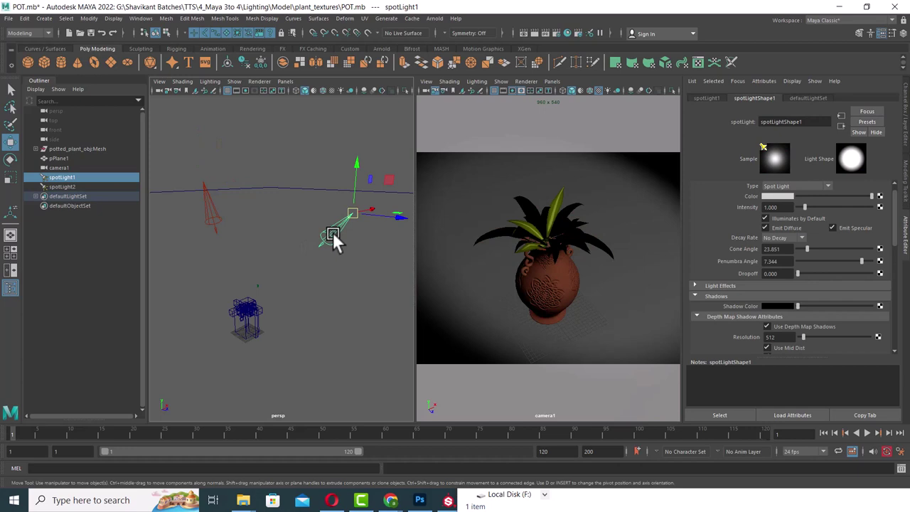
click(484, 81)
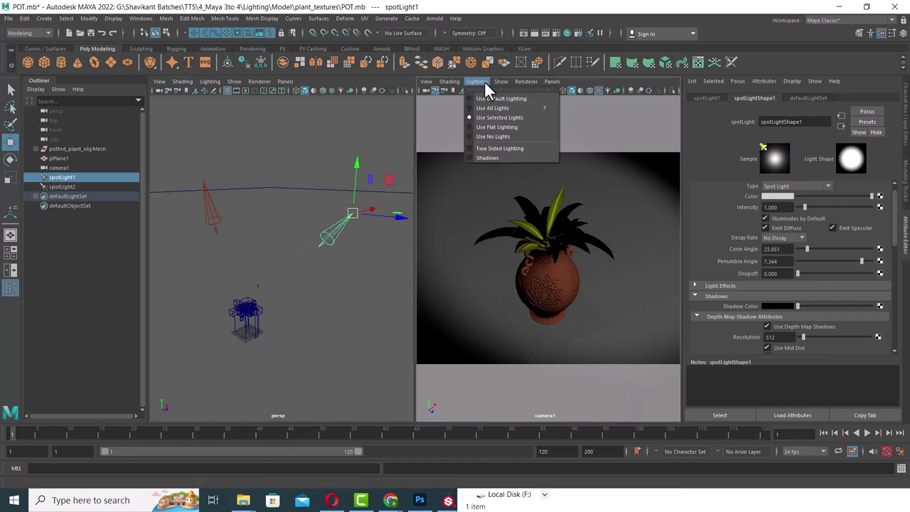
click(516, 126)
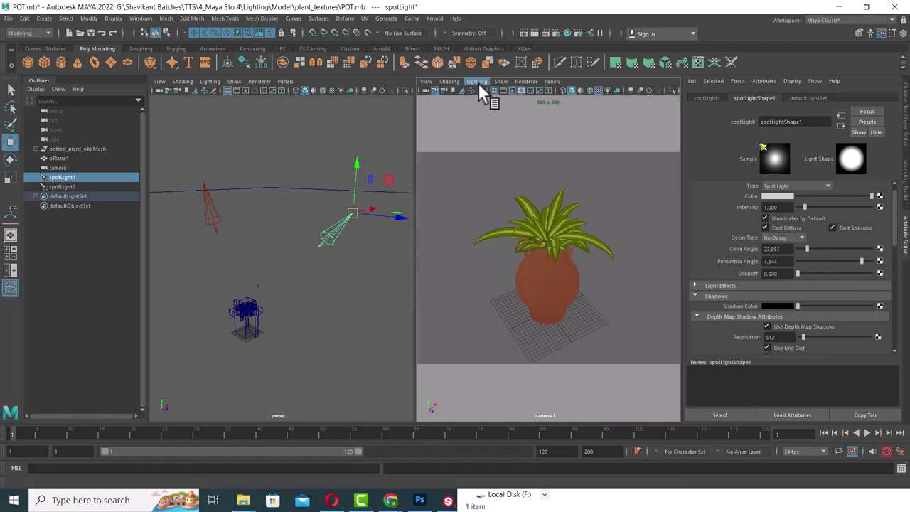
- Switch the camera view to no lights, then enable two-sided lighting
click(478, 82)
click(504, 137)
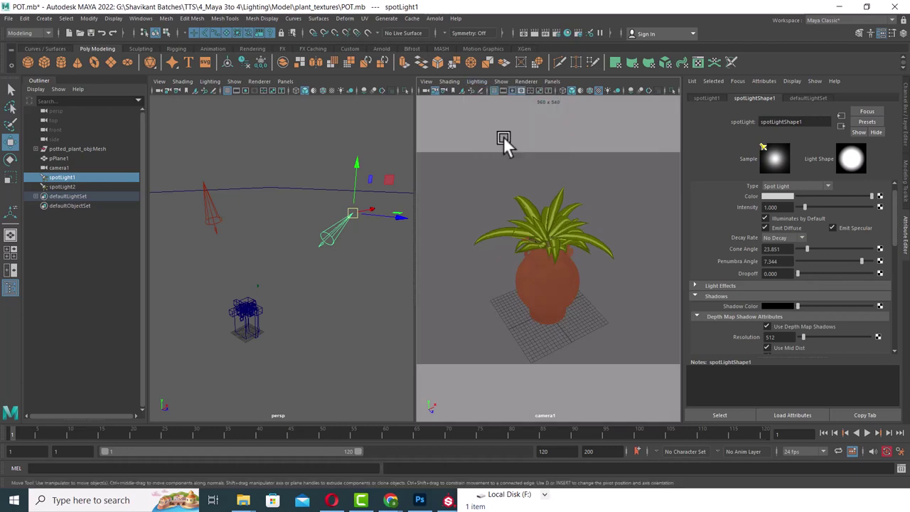
click(476, 81)
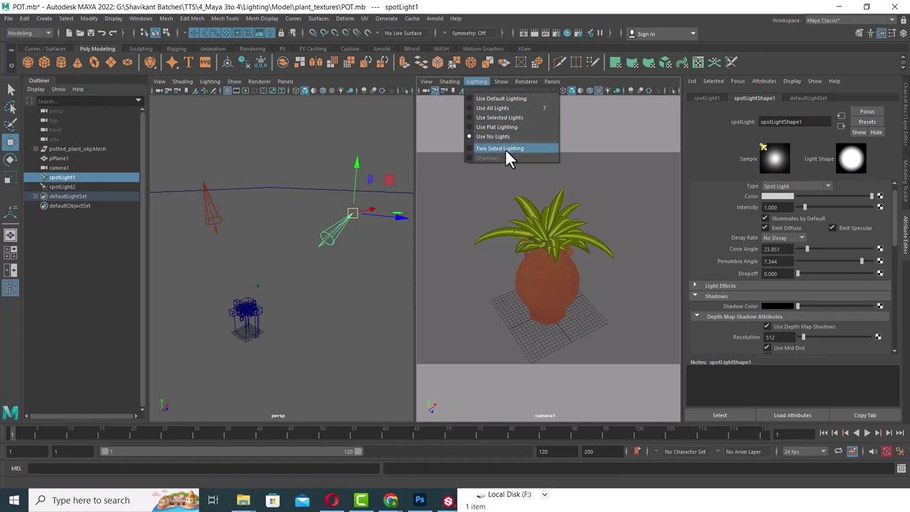
click(505, 150)
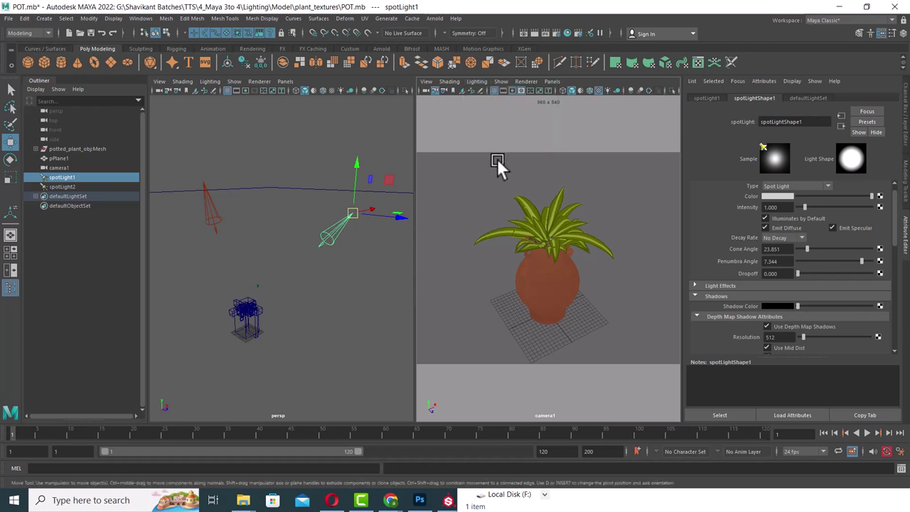
- Use all lights with cast shadows, and turn off spotLight2's Illuminates by Default
click(476, 81)
click(489, 110)
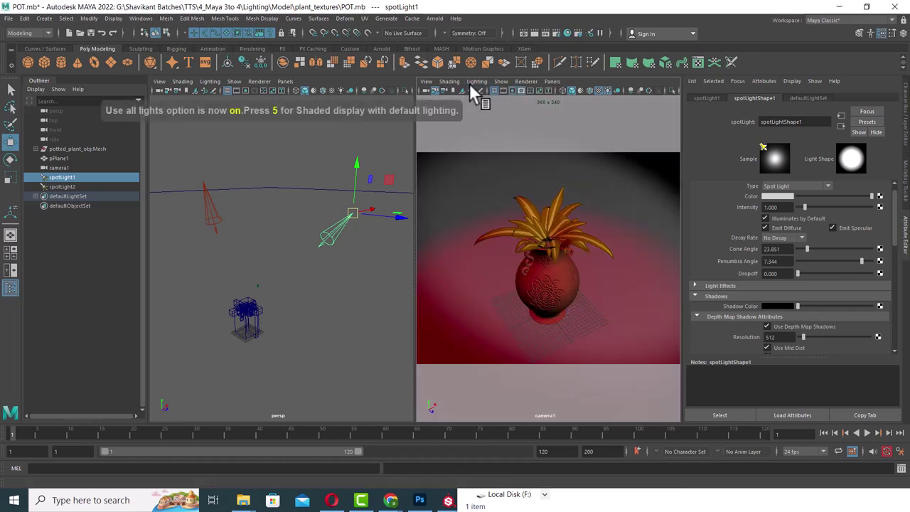
click(471, 84)
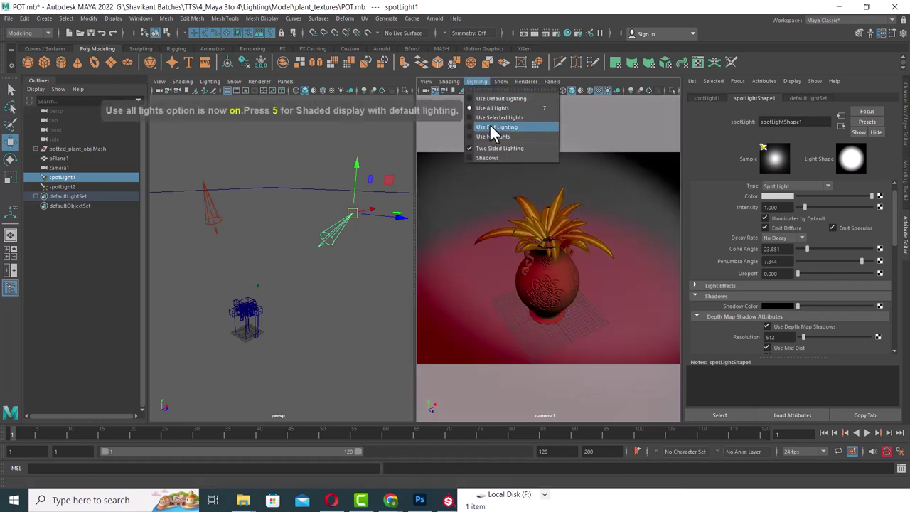
click(471, 158)
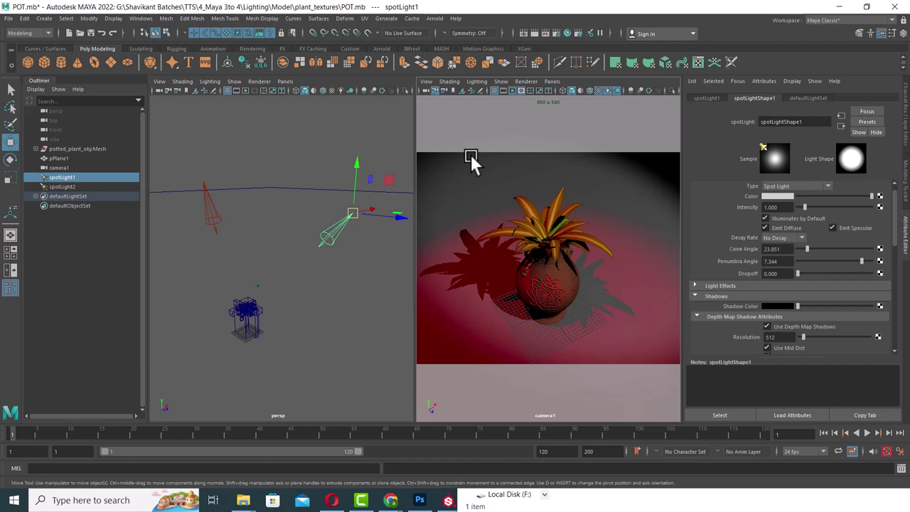
click(206, 199)
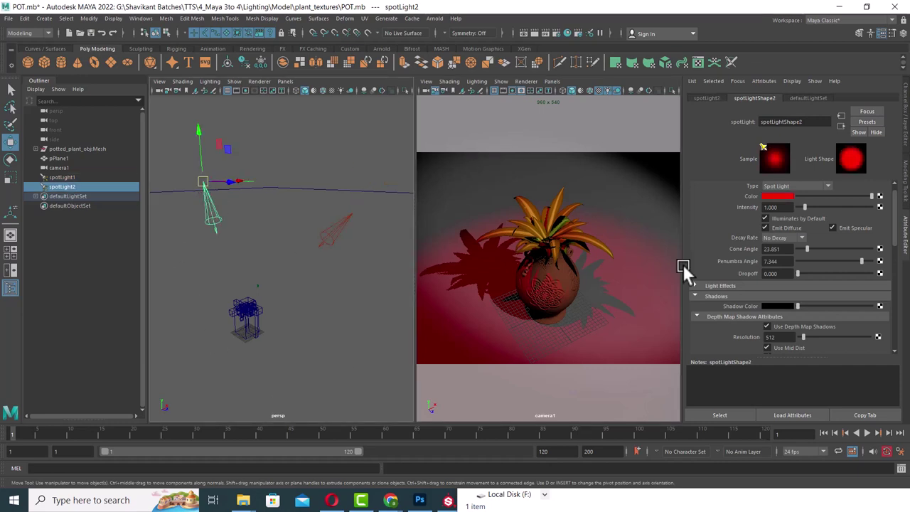
click(774, 216)
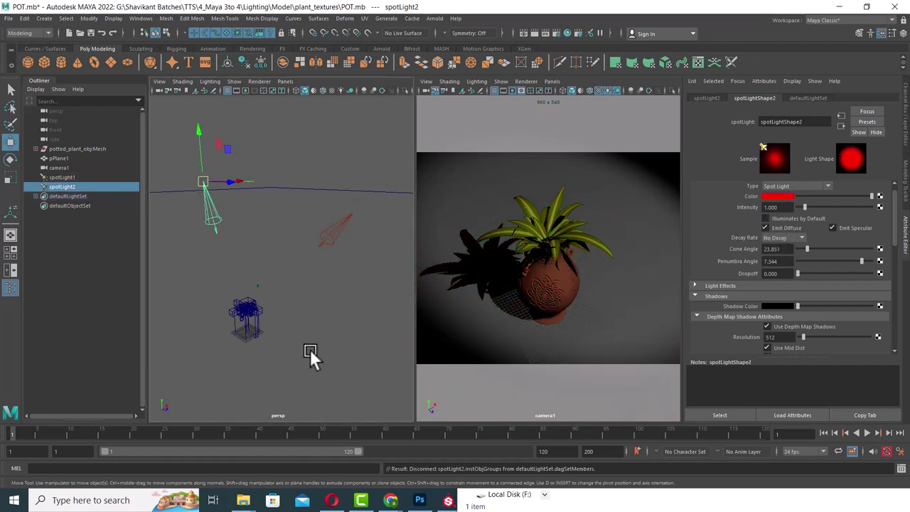
- Select the ground plane pPlane1 and assign it a new Blinn material
click(335, 233)
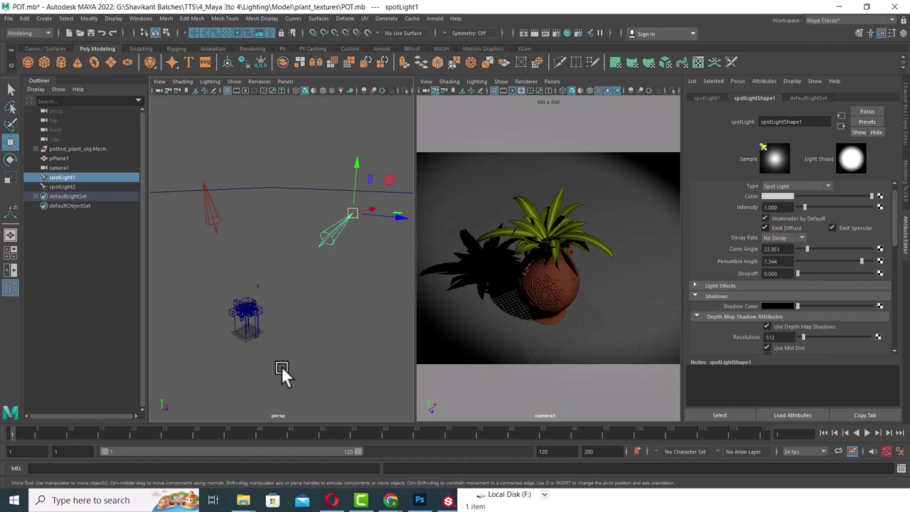
click(321, 384)
click(289, 188)
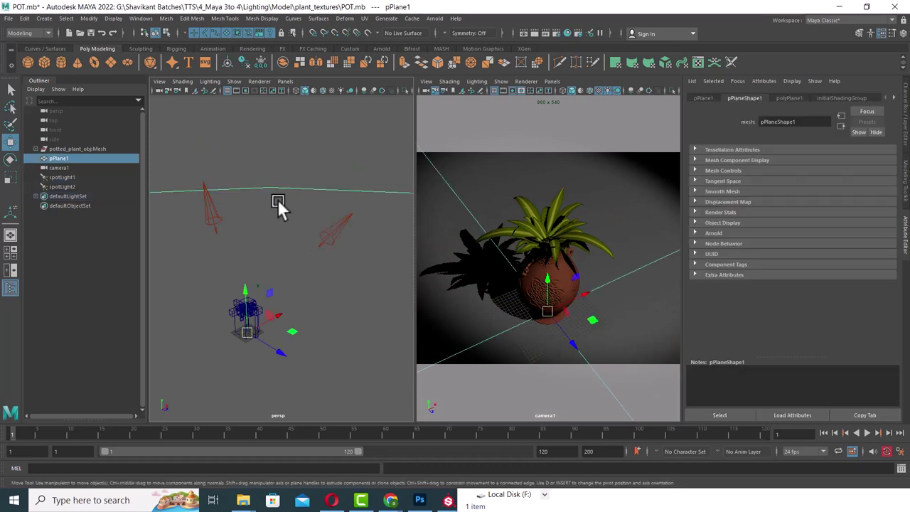
right_click(277, 198)
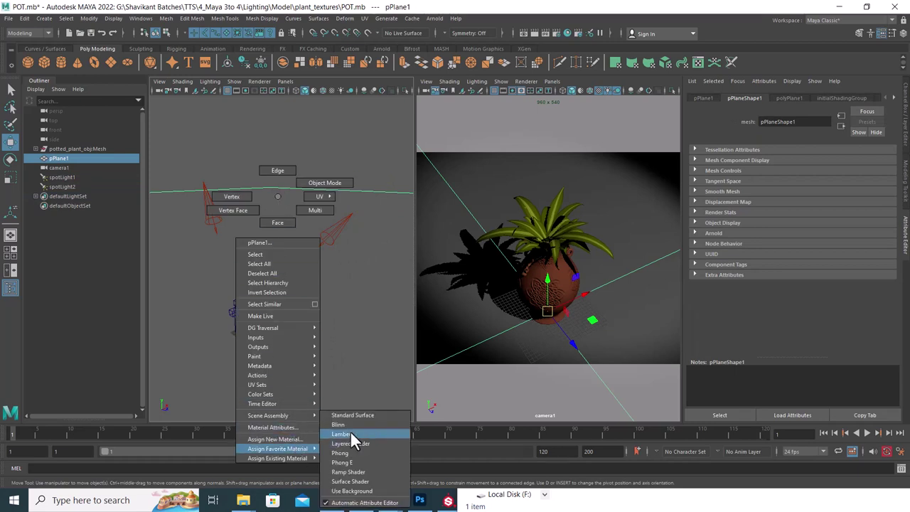
click(349, 424)
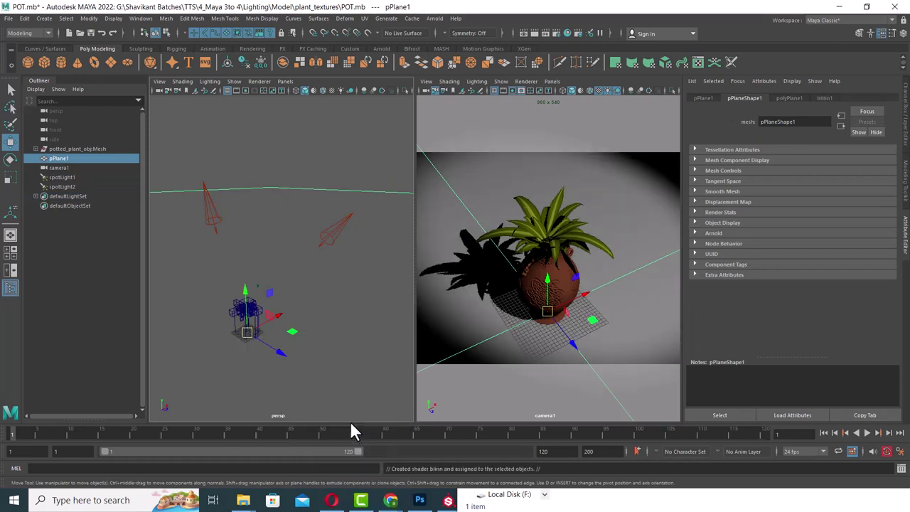
- Rename the Blinn material to 'base'
double_click(787, 122)
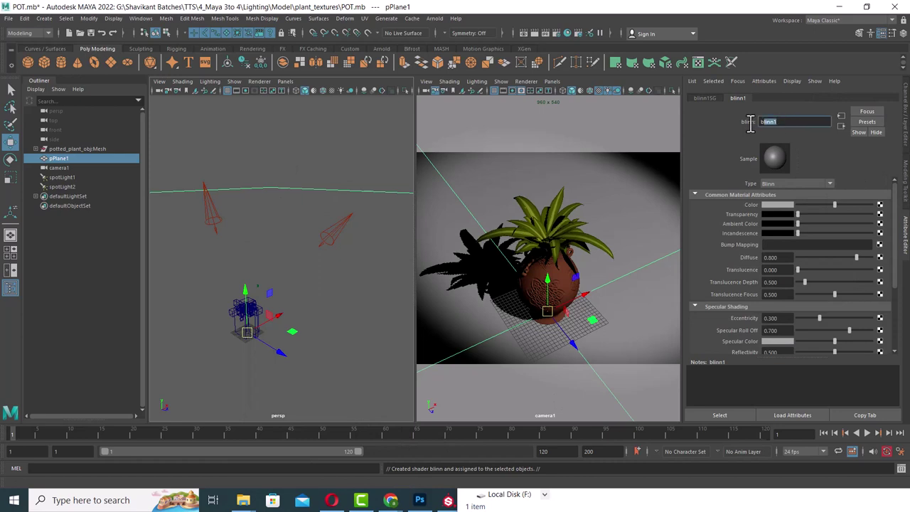
text(base)
key(Return)
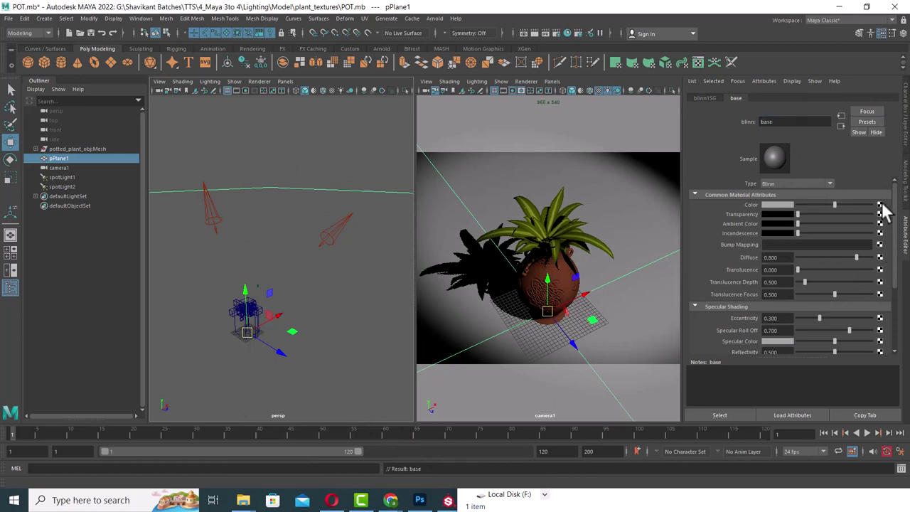
click(880, 205)
- Connect a Checker texture to the colour and set its Repeat UV to 20 by 20
click(398, 230)
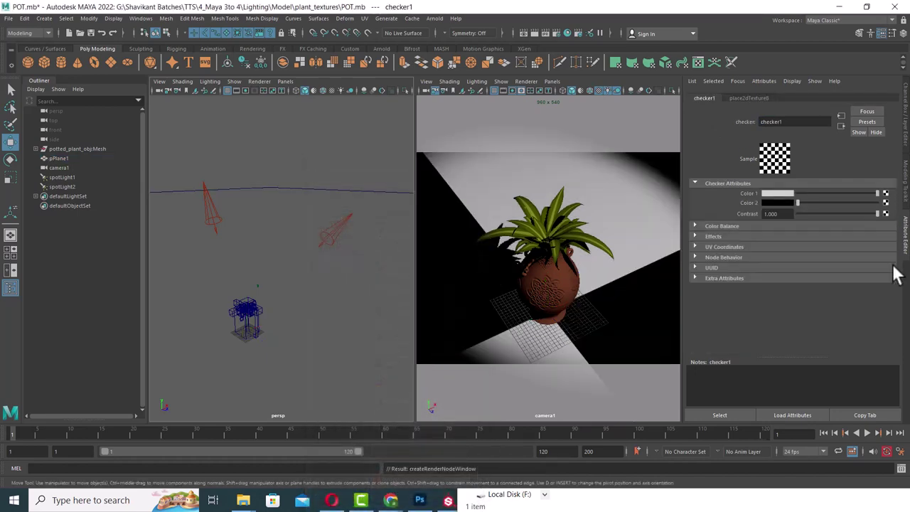
click(752, 96)
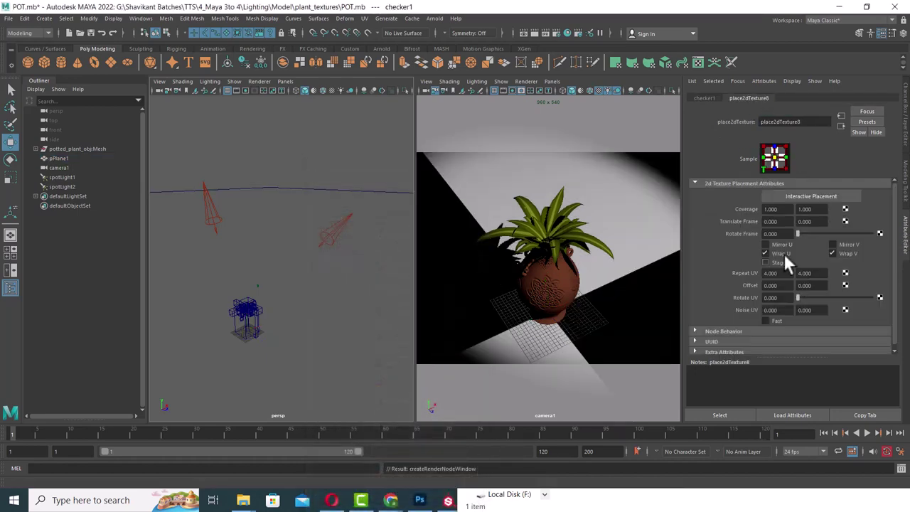
drag(788, 277, 706, 268)
text(20)
key(Tab)
text(20)
key(Return)
click(773, 273)
- Reselect the ground plane and revisit its material's checker placement settings
click(293, 192)
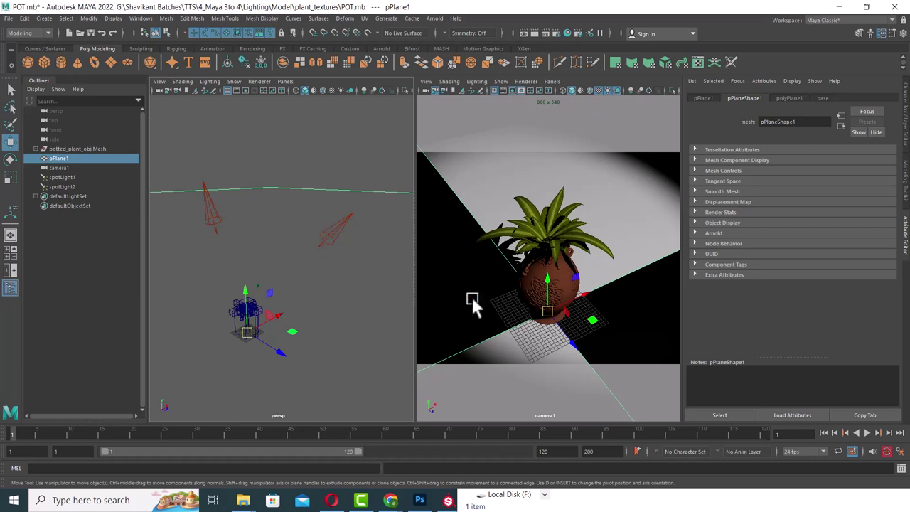
right_click(442, 236)
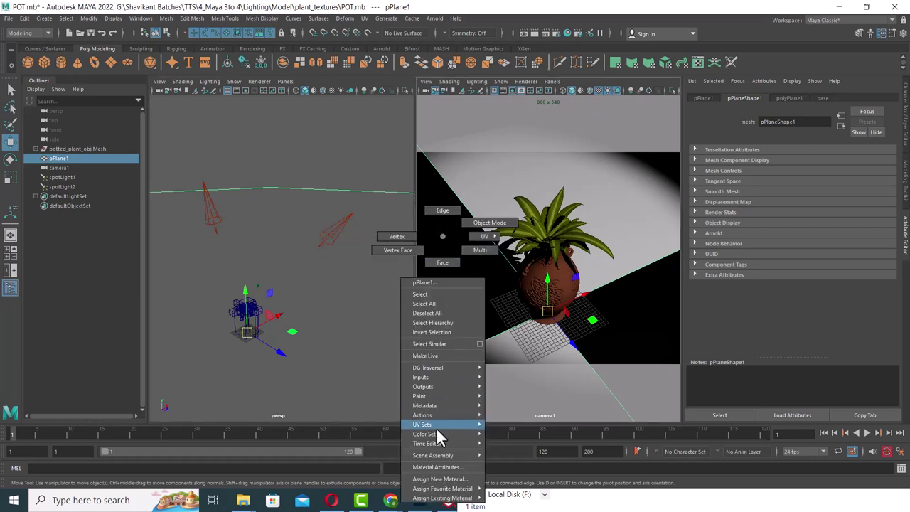
click(433, 466)
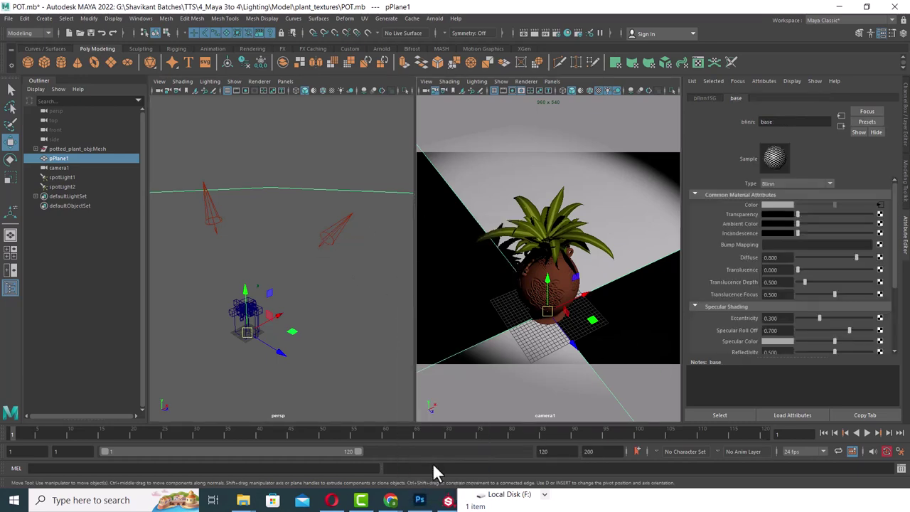
click(880, 205)
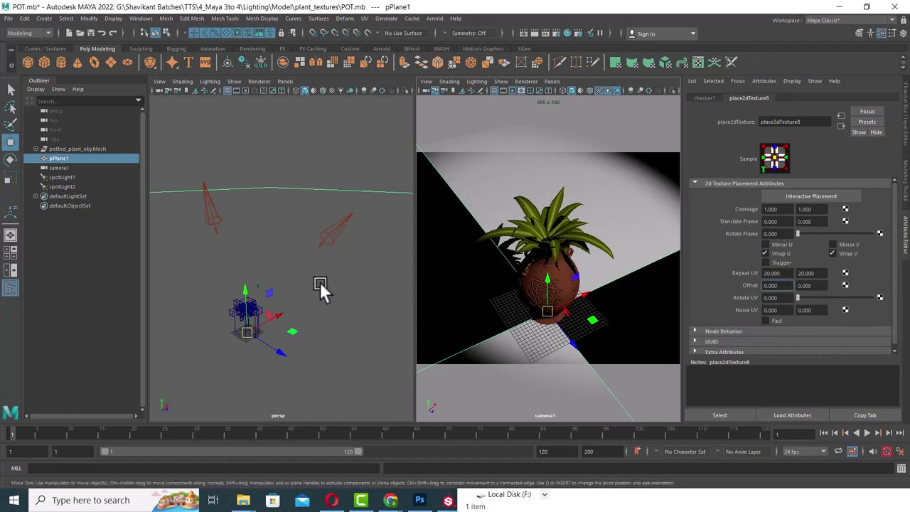
click(288, 291)
- Turn on shaded, textured display in persp and reopen the checker placement settings
key(5)
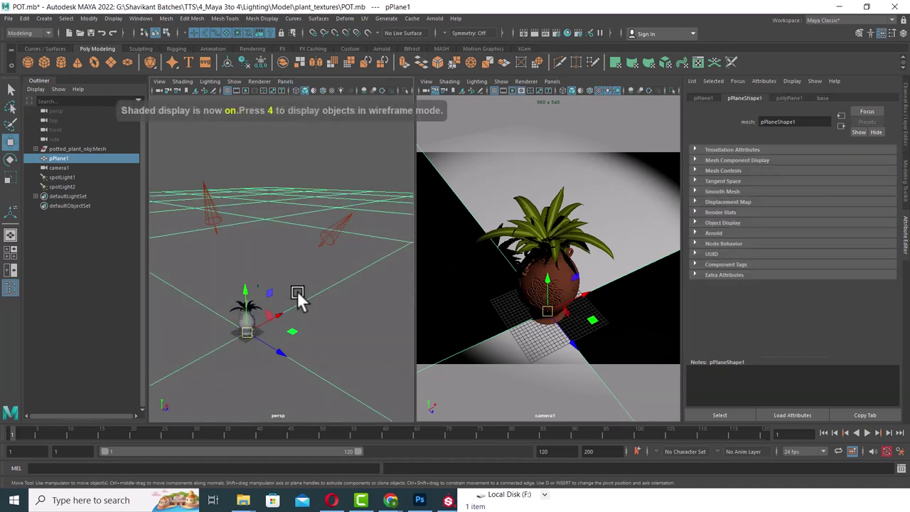
key(6)
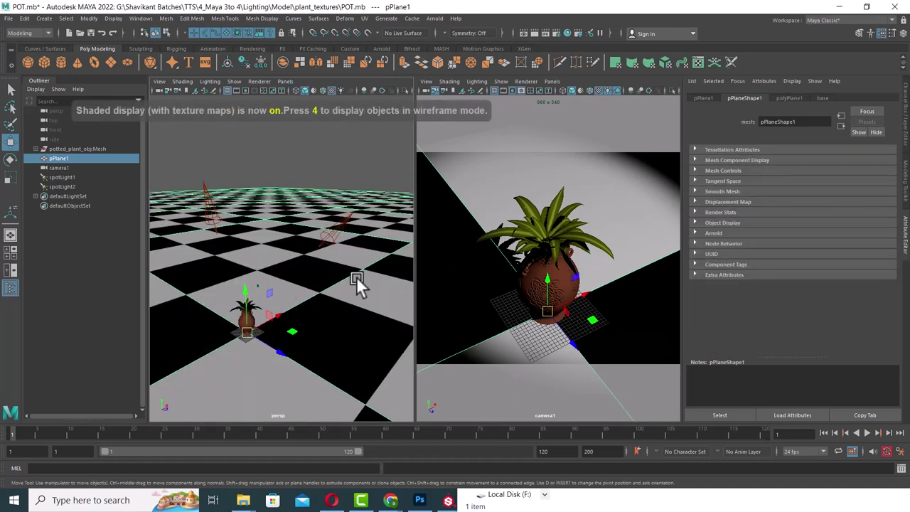
click(288, 212)
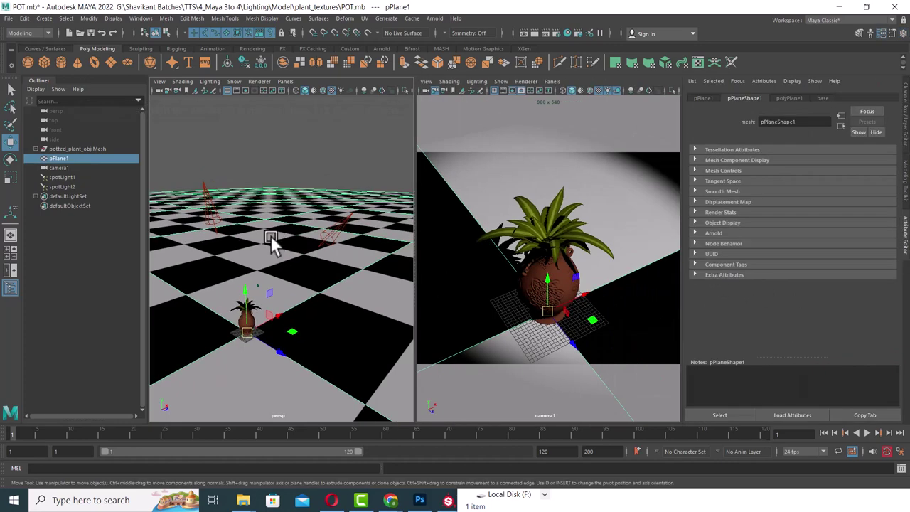
right_drag(257, 284, 252, 455)
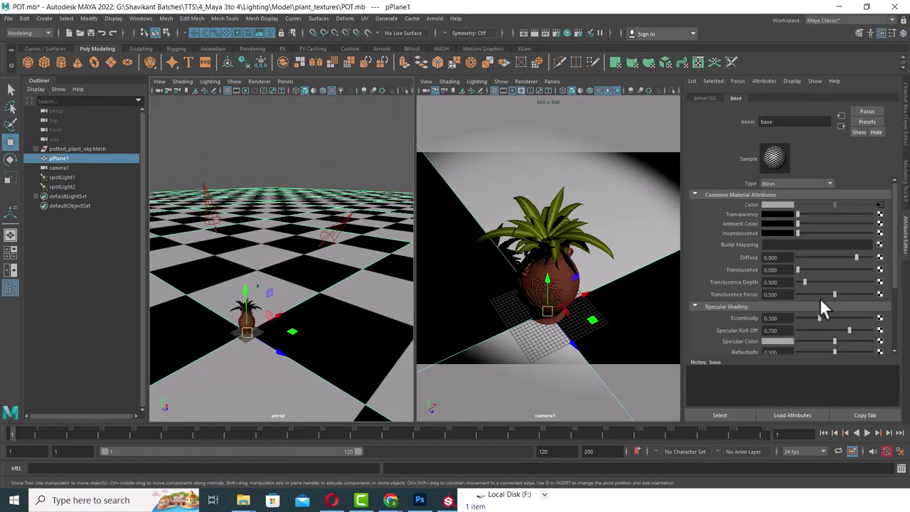
click(880, 205)
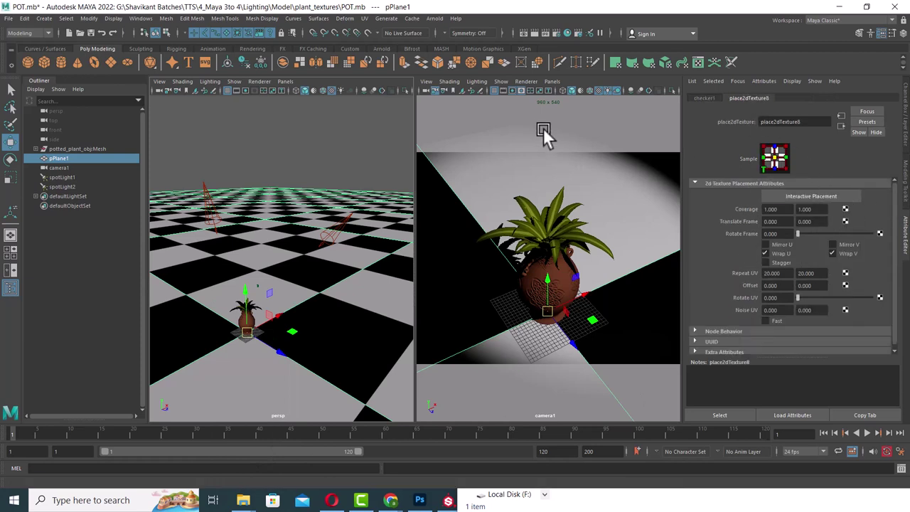
- Raise the checker's Repeat UV to 40 by 40, then to 80 by 80
double_click(777, 273)
text(40)
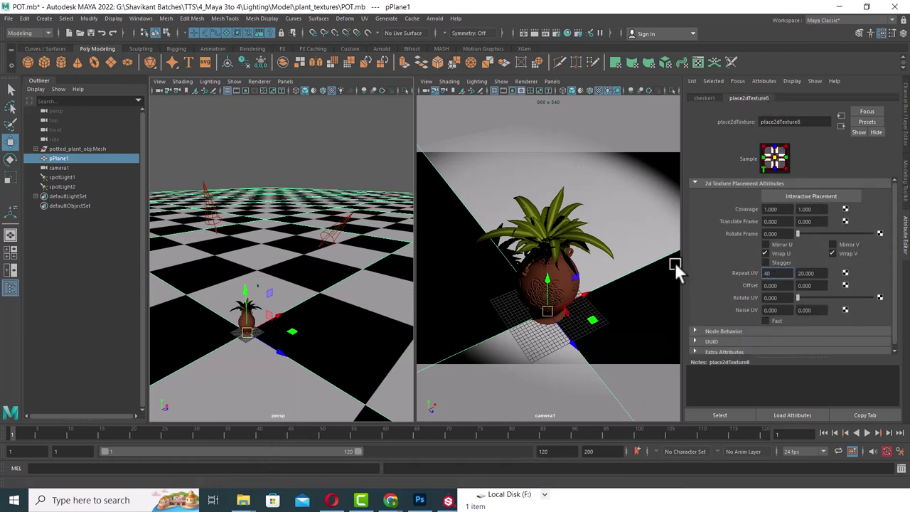
key(Tab)
text(40)
key(Return)
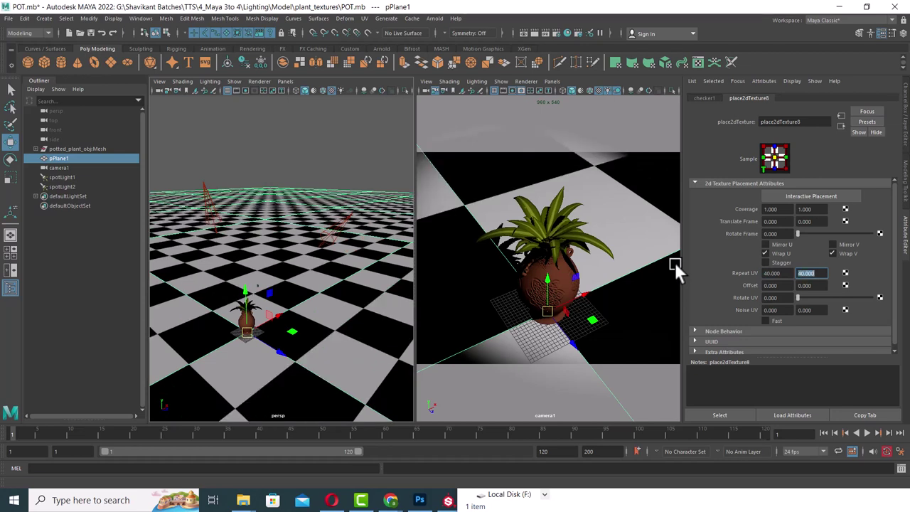
click(782, 273)
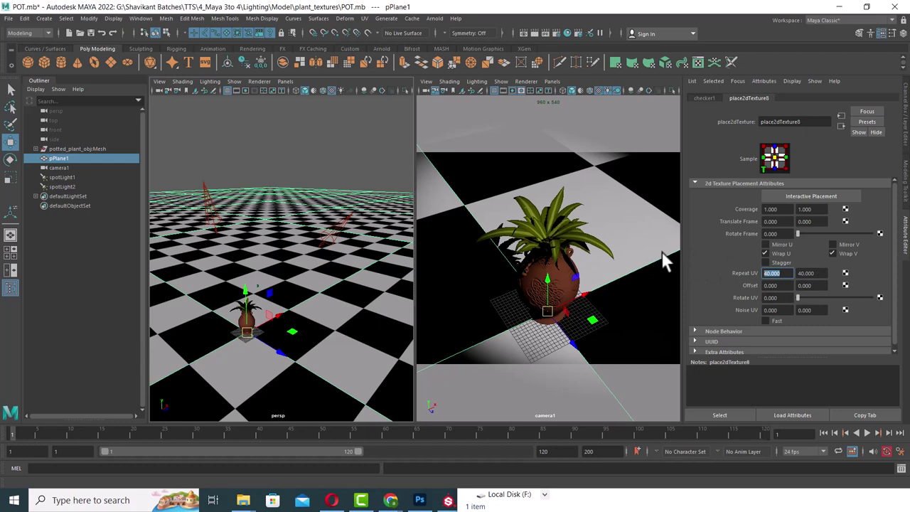
text(80)
key(Tab)
text(80)
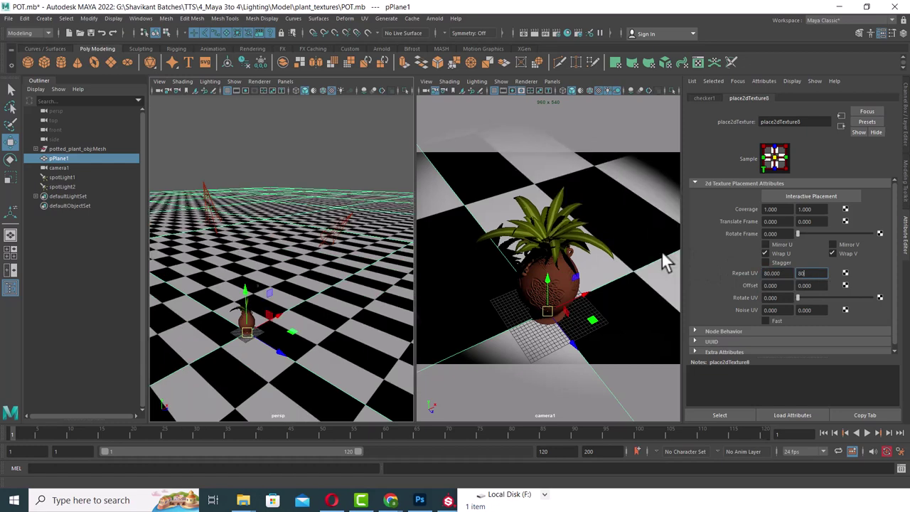
key(Return)
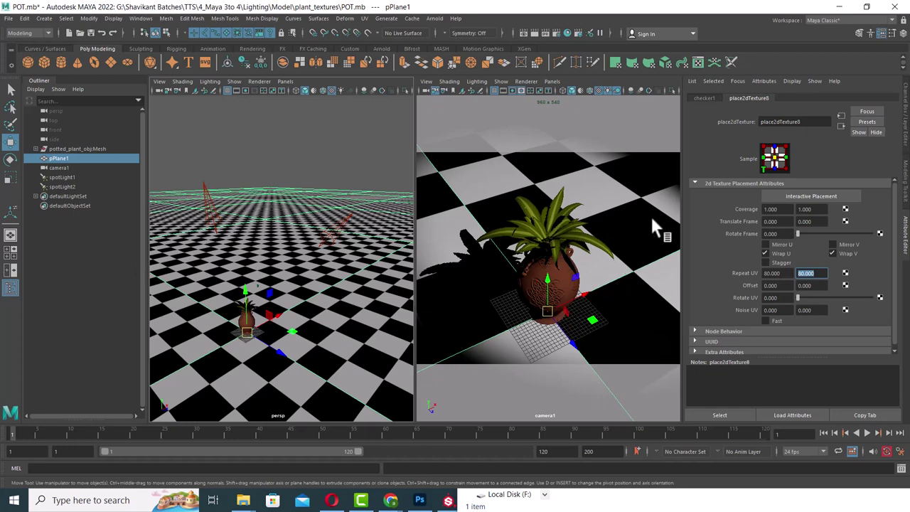
- Tint the checker's second colour through yellow and orange to brown
click(704, 97)
key(alt+Tab)
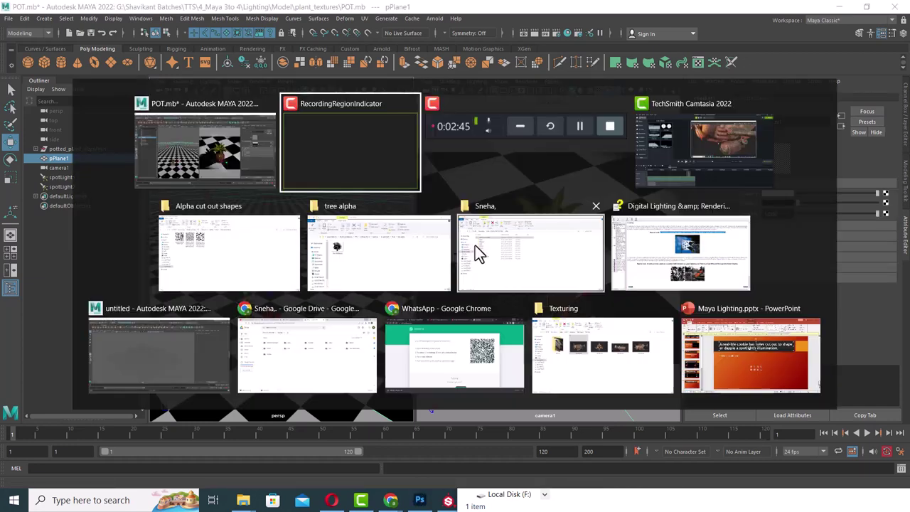
key(Escape)
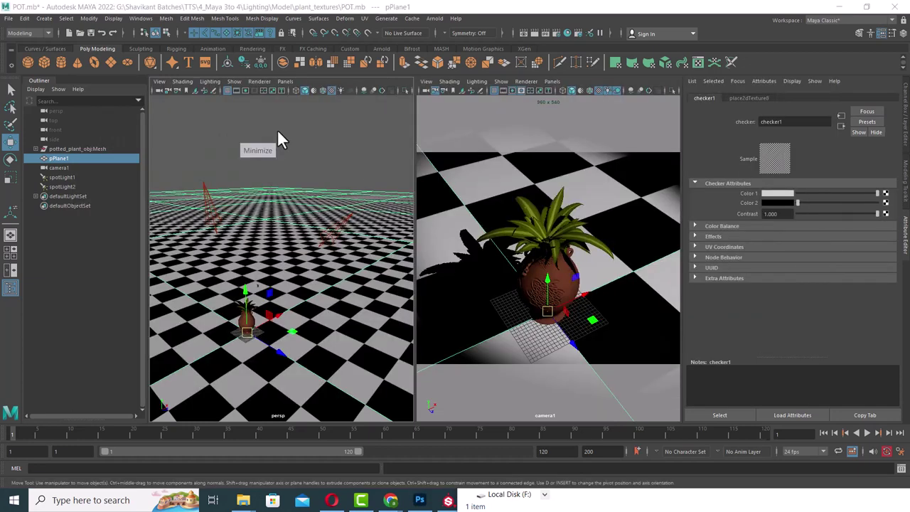
click(748, 98)
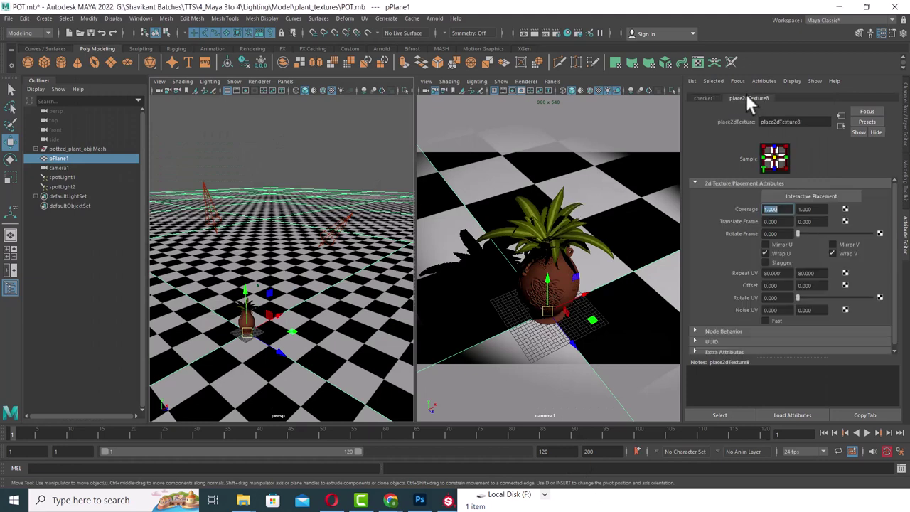
click(703, 97)
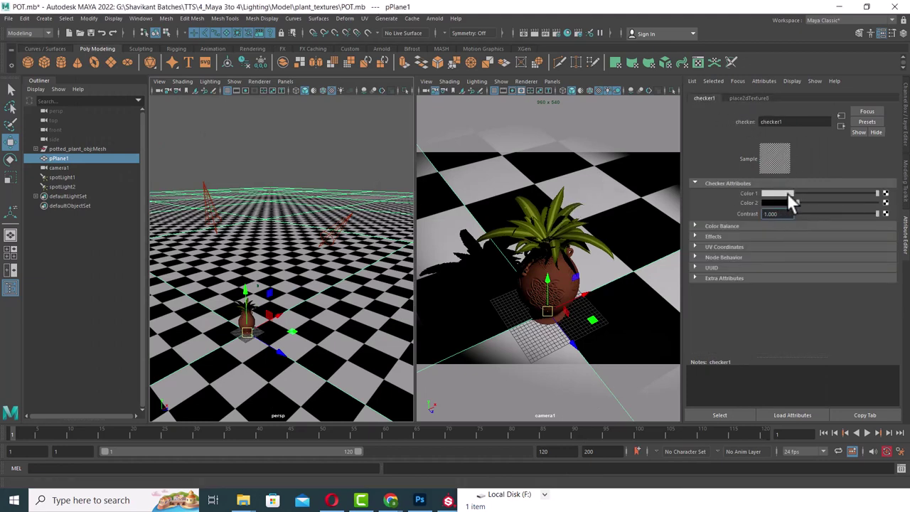
click(782, 202)
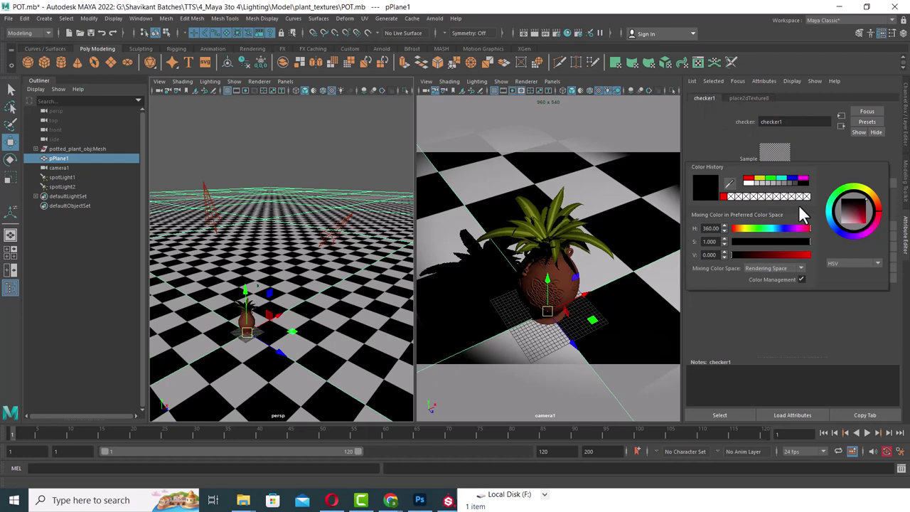
click(762, 179)
click(879, 206)
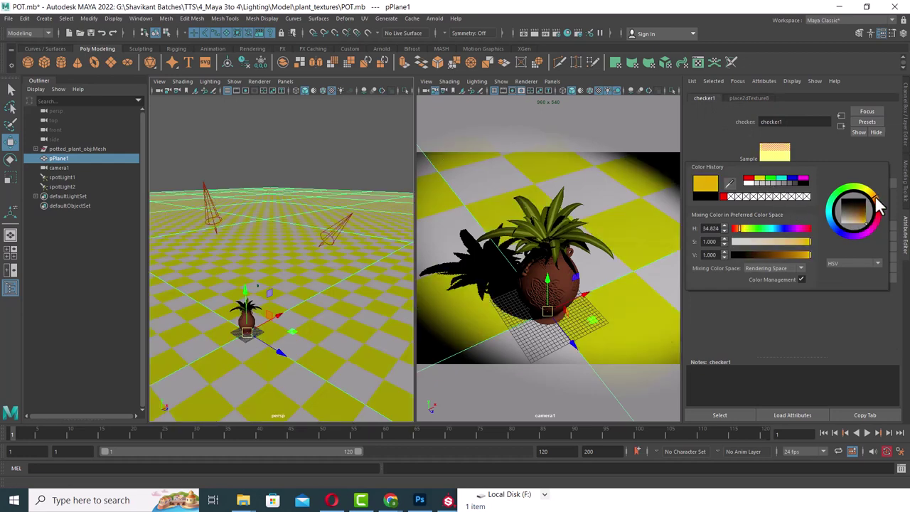
drag(878, 208, 860, 225)
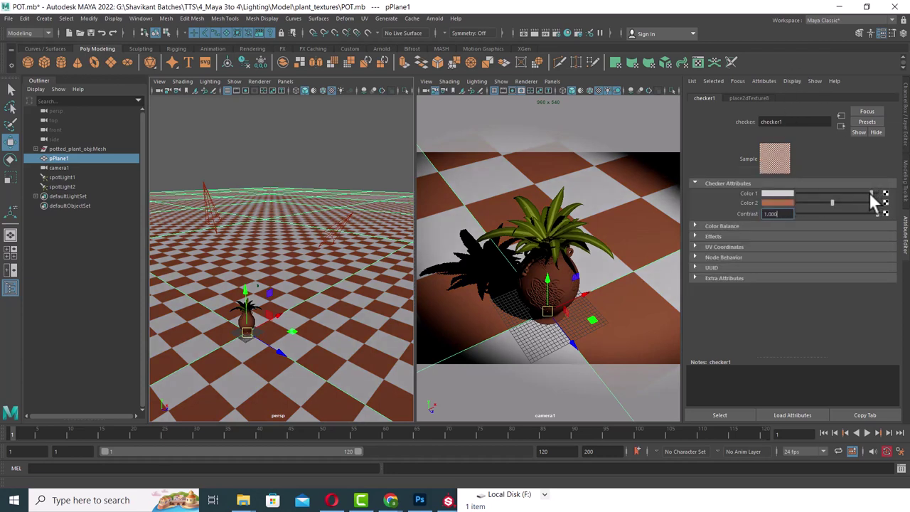
- Shift the checker's second colour hue to a teal blue (about 215)
click(776, 204)
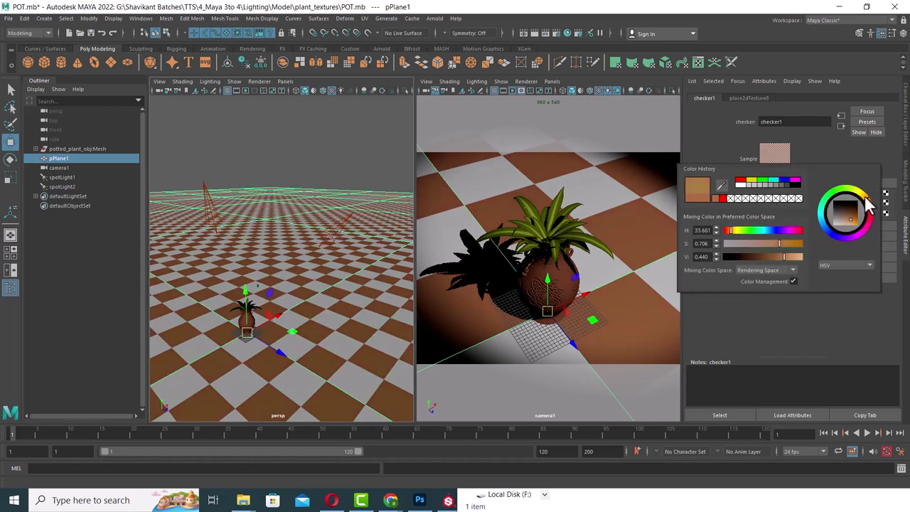
mouse_move(866, 200)
mouse_down()
mouse_move(811, 208)
mouse_move(825, 228)
mouse_up()
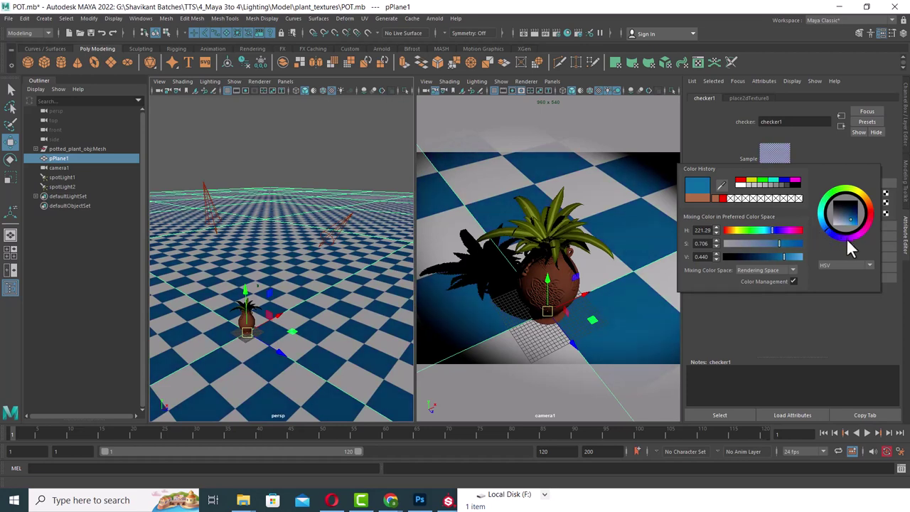
mouse_move(845, 237)
mouse_down()
mouse_move(876, 215)
mouse_move(869, 228)
mouse_move(824, 226)
mouse_move(826, 237)
mouse_up()
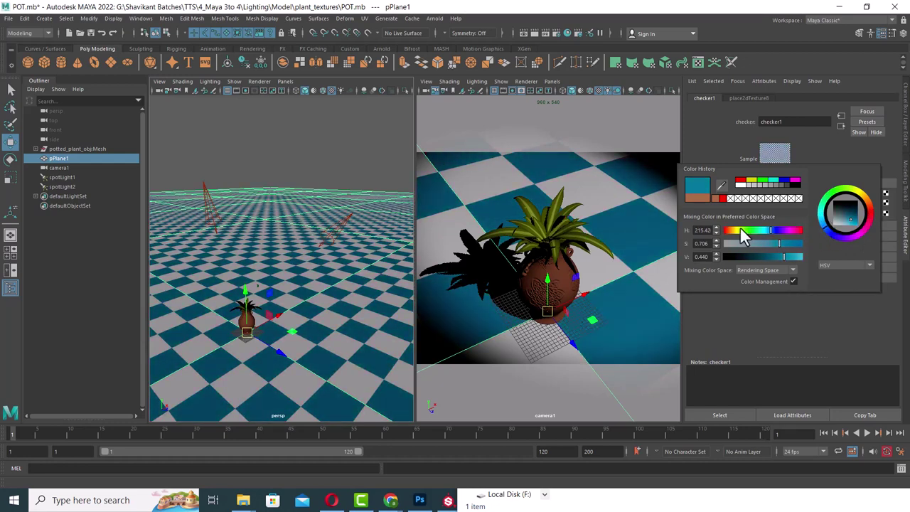
click(619, 183)
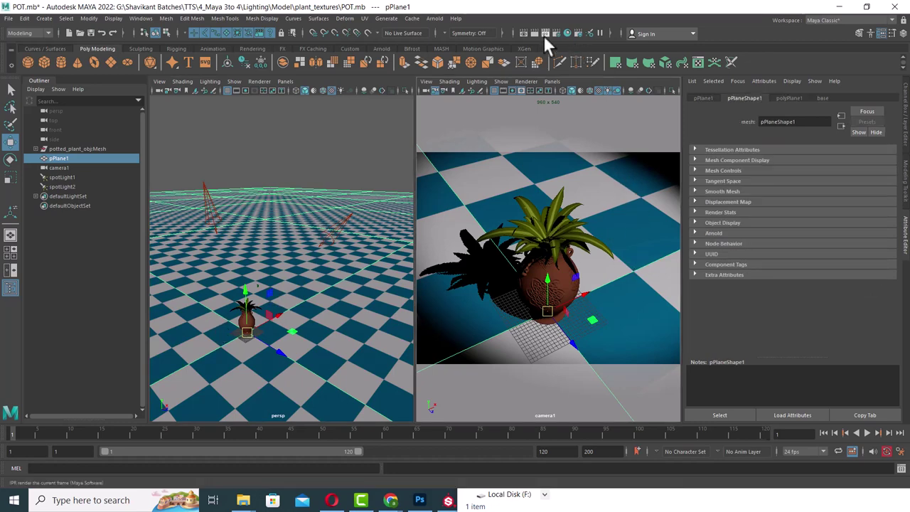
click(534, 33)
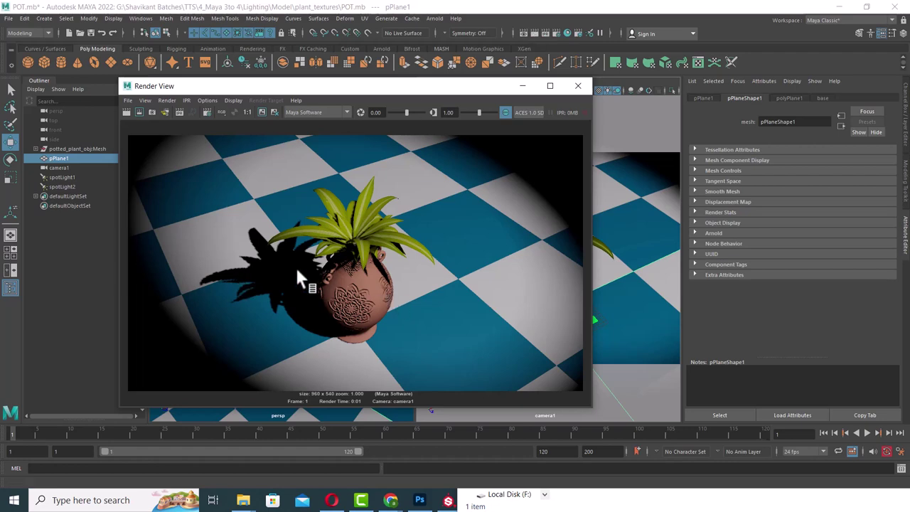
click(578, 85)
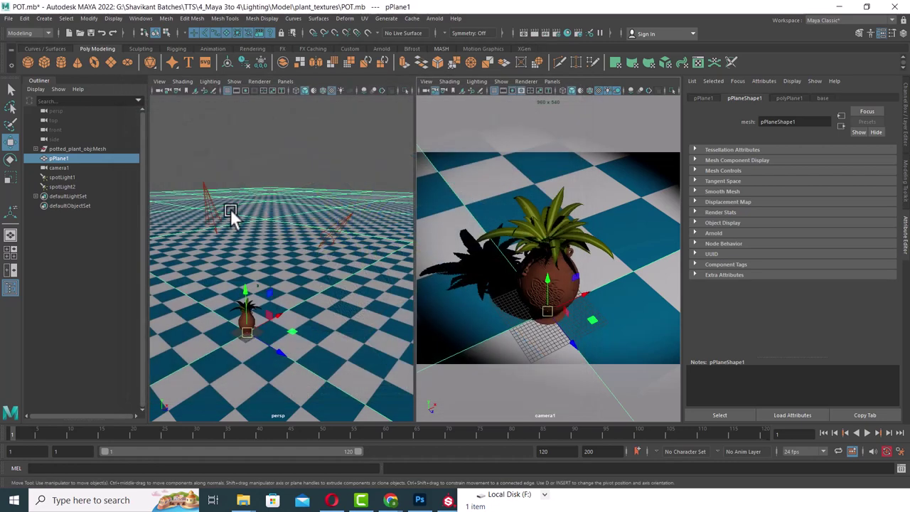
- Set spotLight1's depth map shadow filter size 4 and resolution 1024, then test-render
click(344, 219)
click(768, 321)
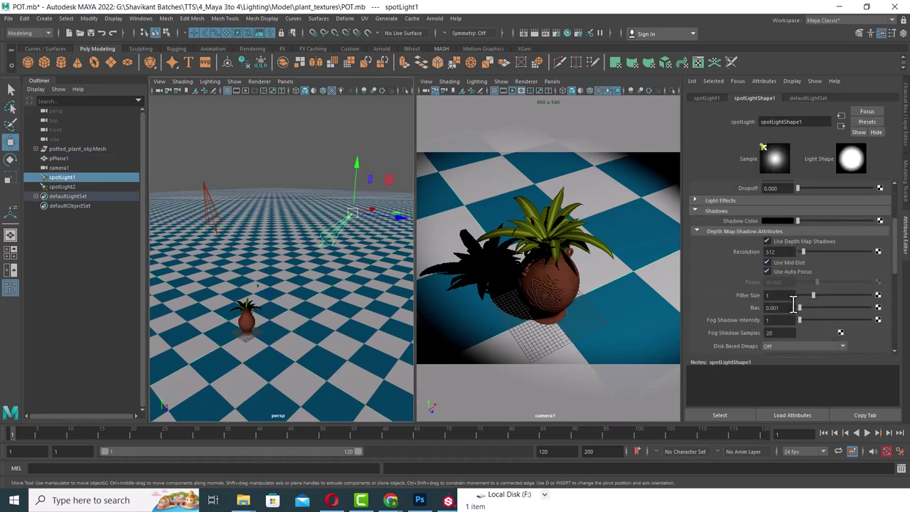
click(779, 295)
text(8)
key(Return)
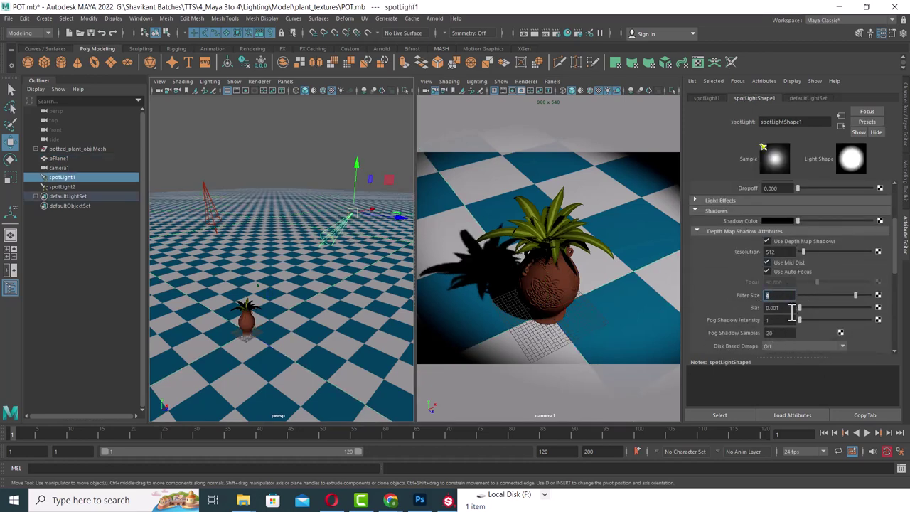
click(789, 252)
text(1024)
key(Return)
click(638, 223)
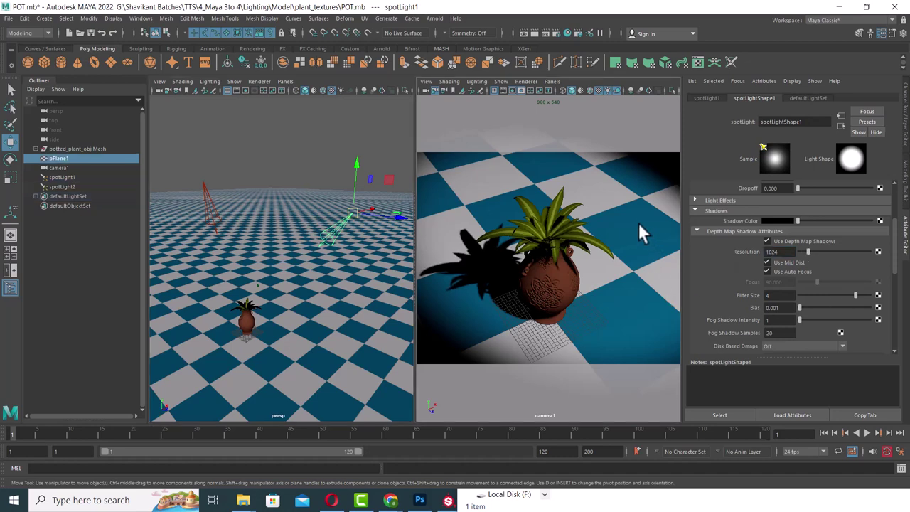
click(535, 32)
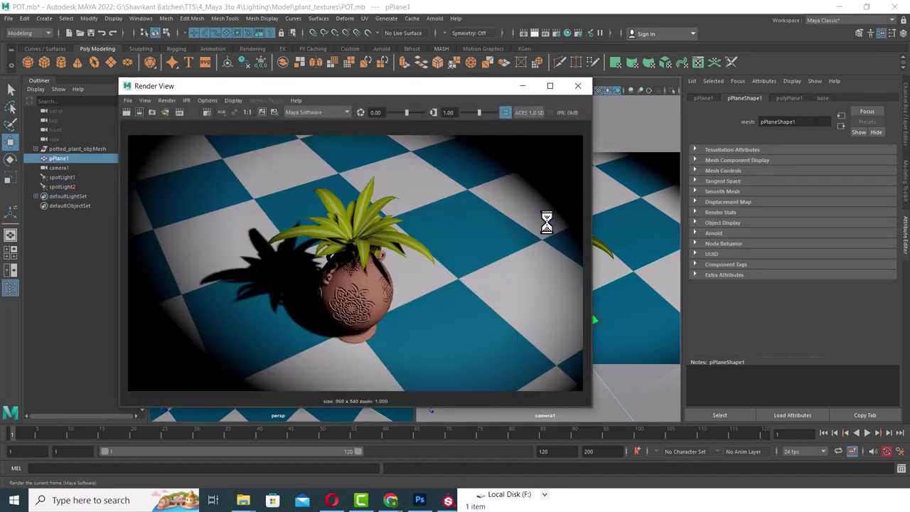
click(578, 85)
- Widen spotLight1's cone angle to about 85.3 and test-render the result
click(339, 220)
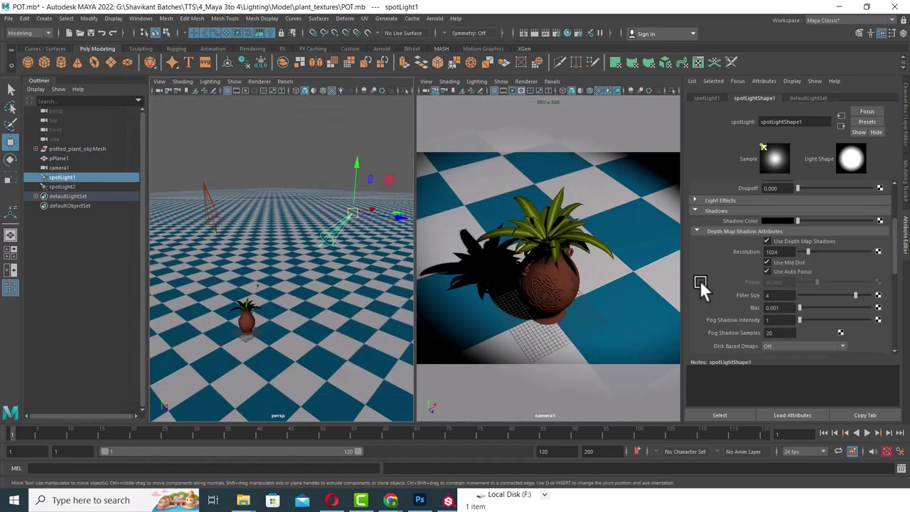
scroll(806, 264, up, 2)
drag(810, 250, 826, 251)
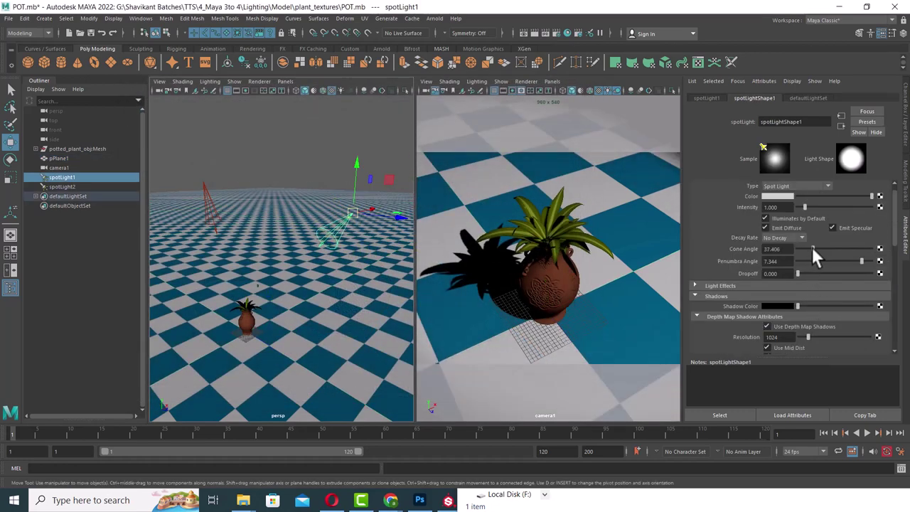
click(644, 190)
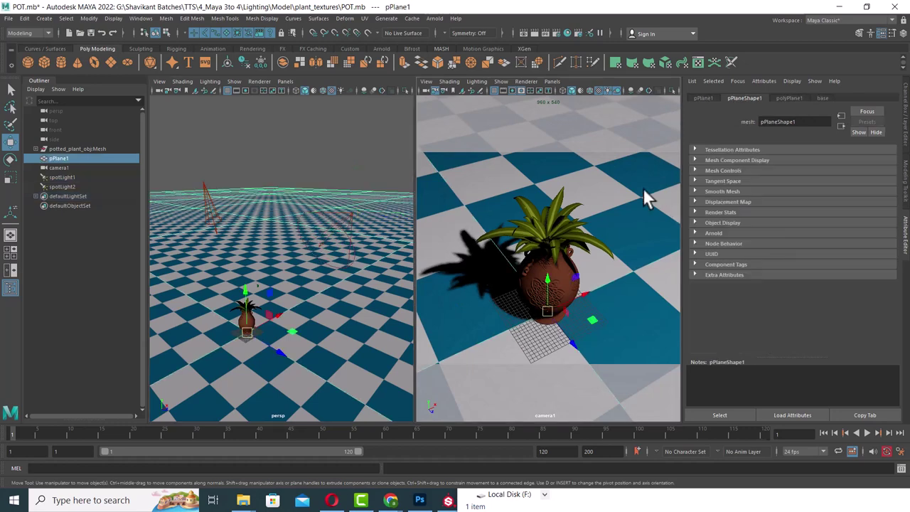
click(537, 28)
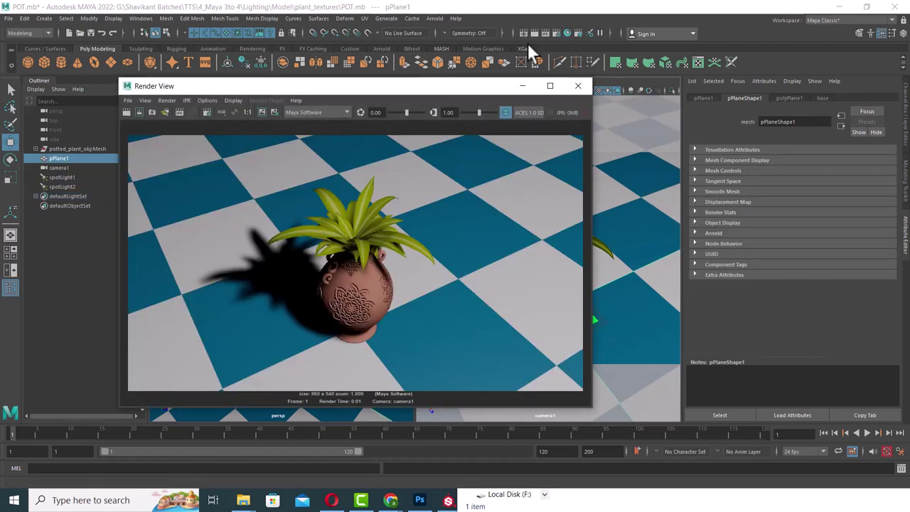
click(582, 86)
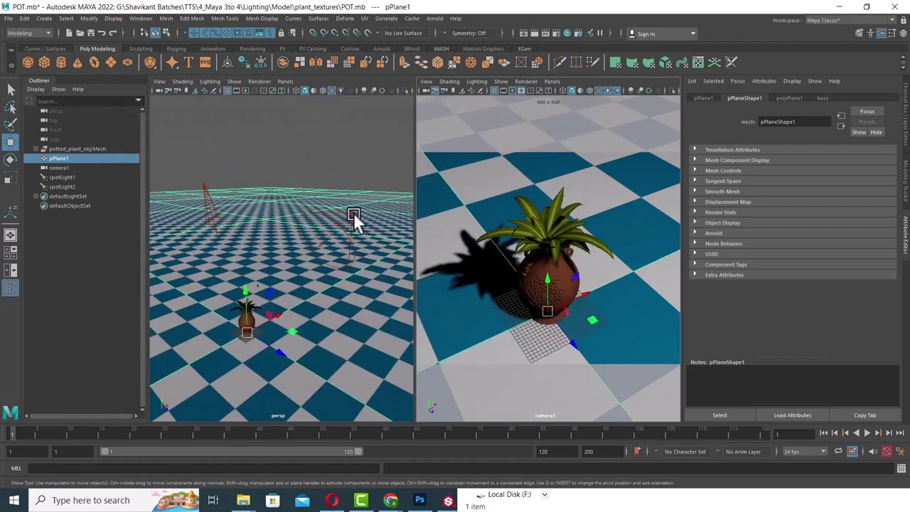
click(354, 217)
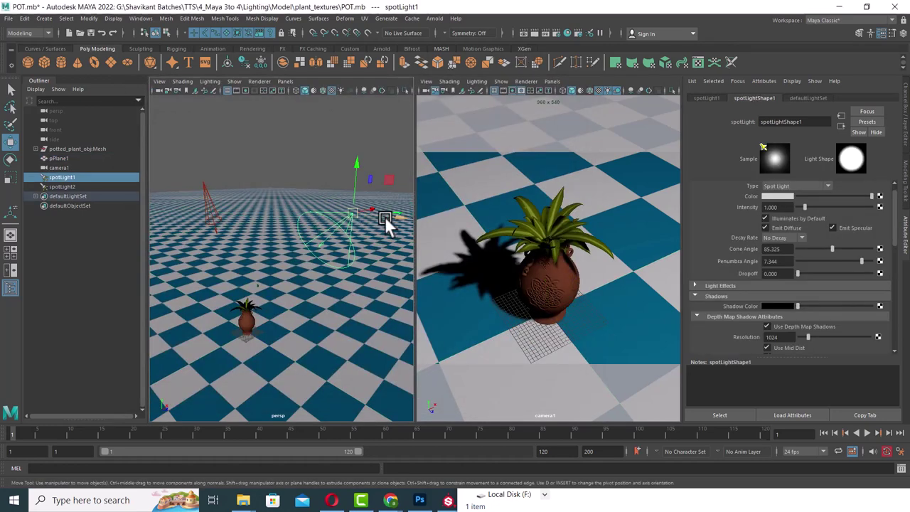
- Map a Grid texture to spotLight1's colour and test-render the projection
click(880, 207)
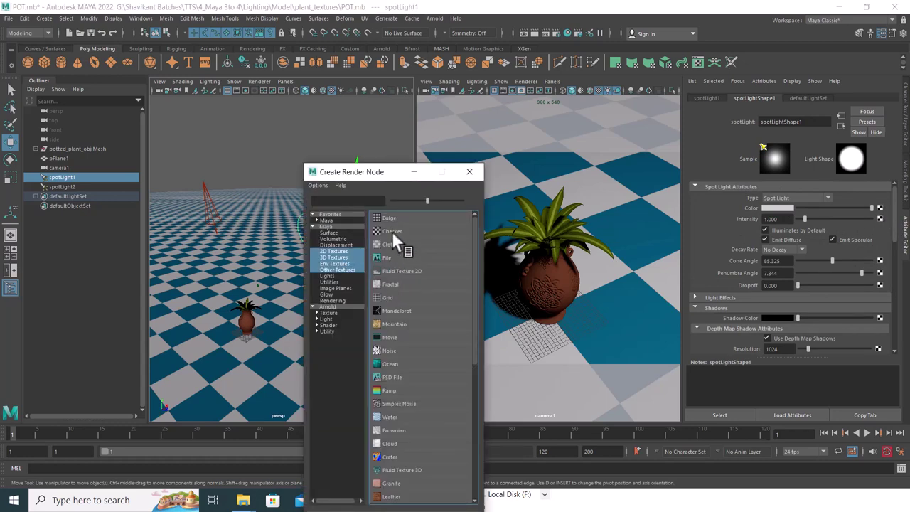
click(394, 295)
click(619, 186)
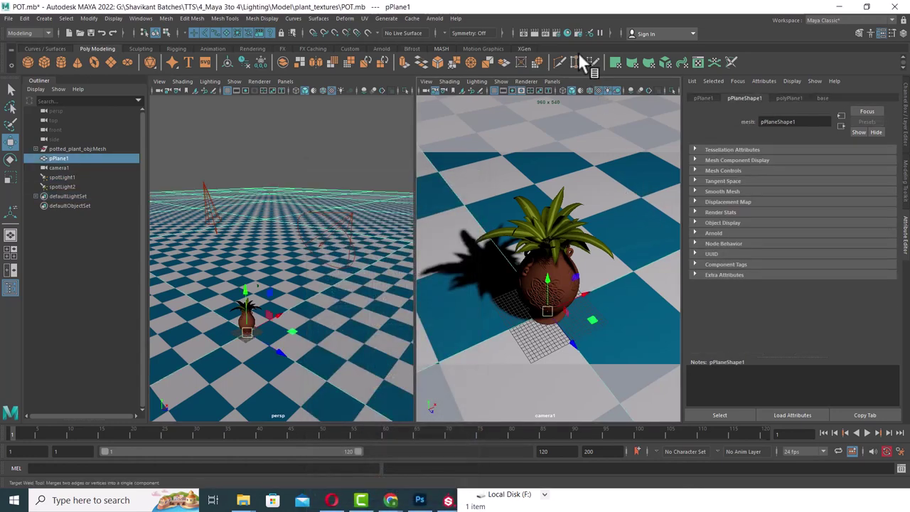
click(533, 32)
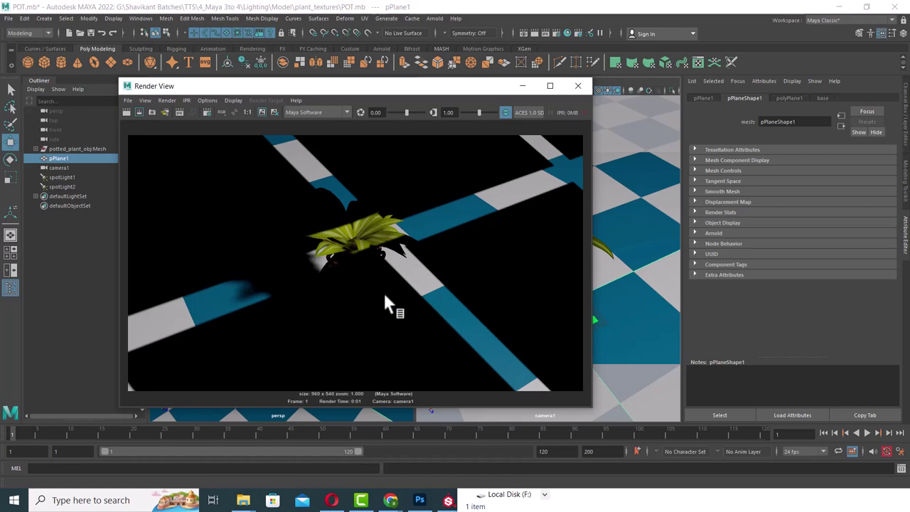
click(578, 86)
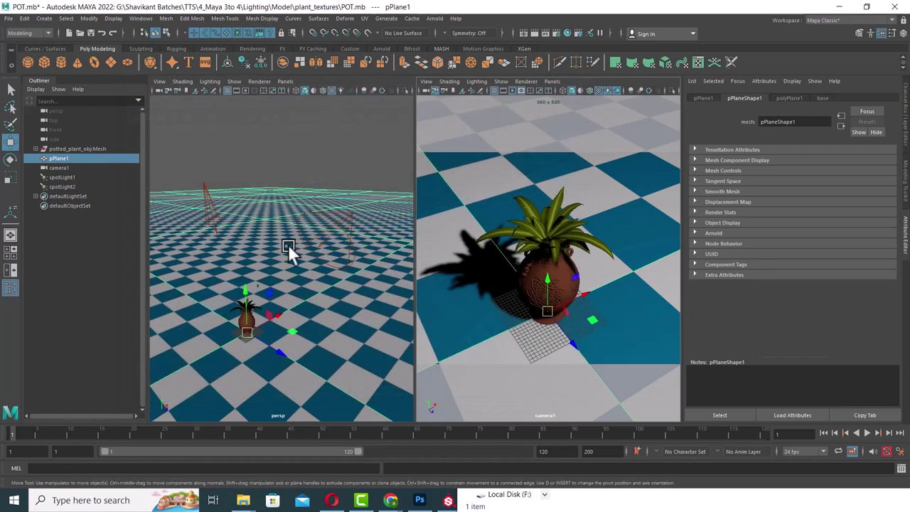
click(352, 225)
- Lighten the grid's filler colour toward grey and test-render again
click(883, 218)
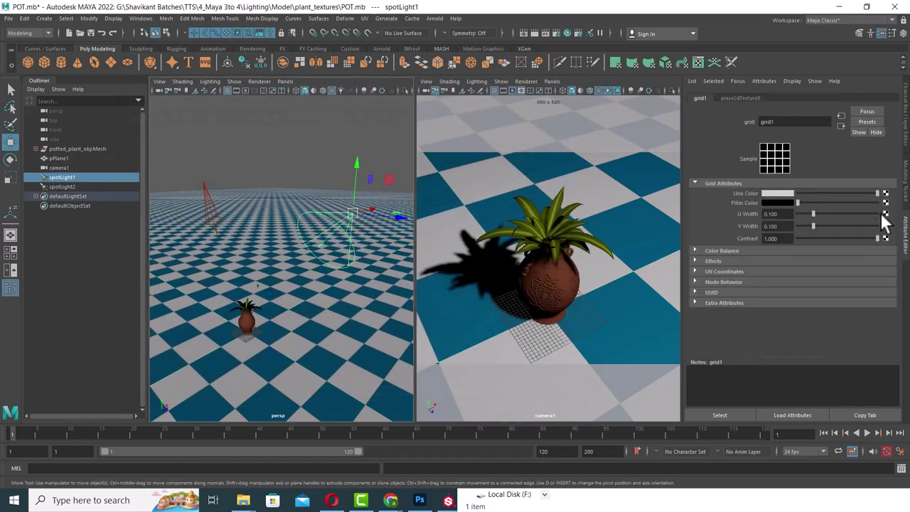
mouse_move(799, 202)
mouse_down()
mouse_move(833, 203)
mouse_move(739, 191)
mouse_up()
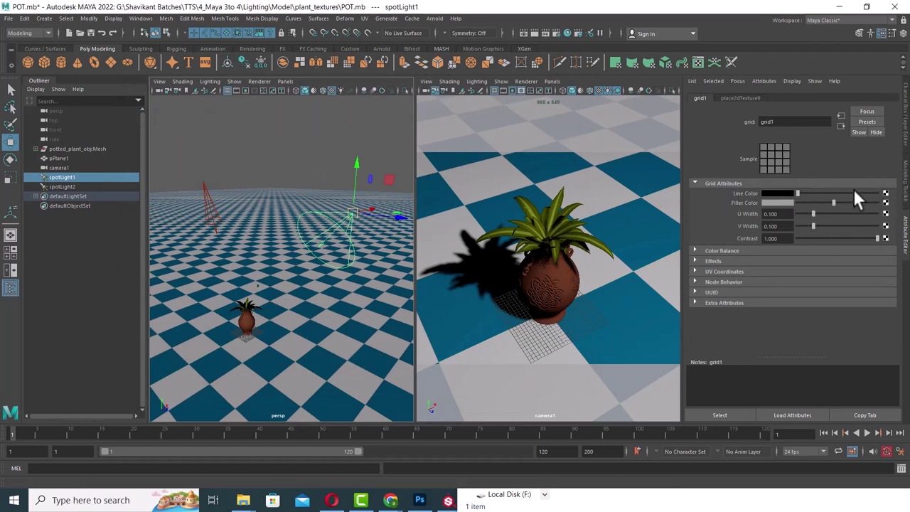
click(609, 187)
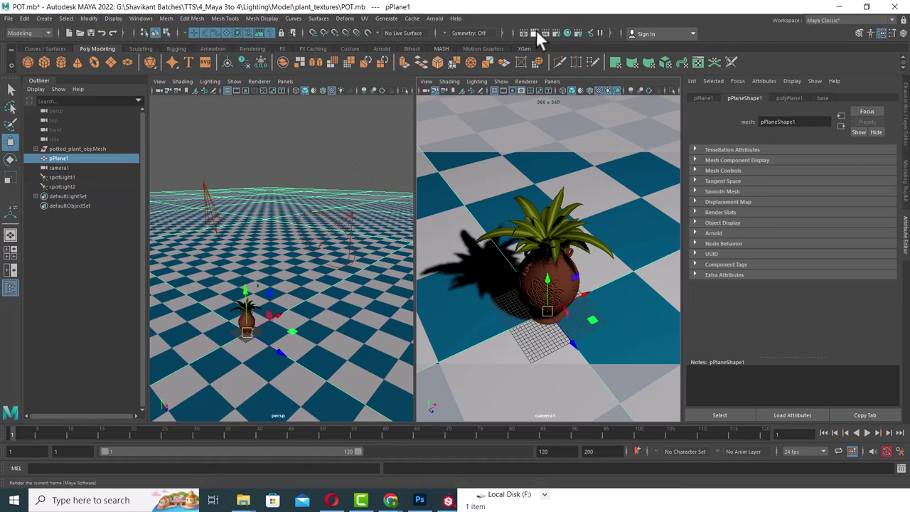
click(535, 32)
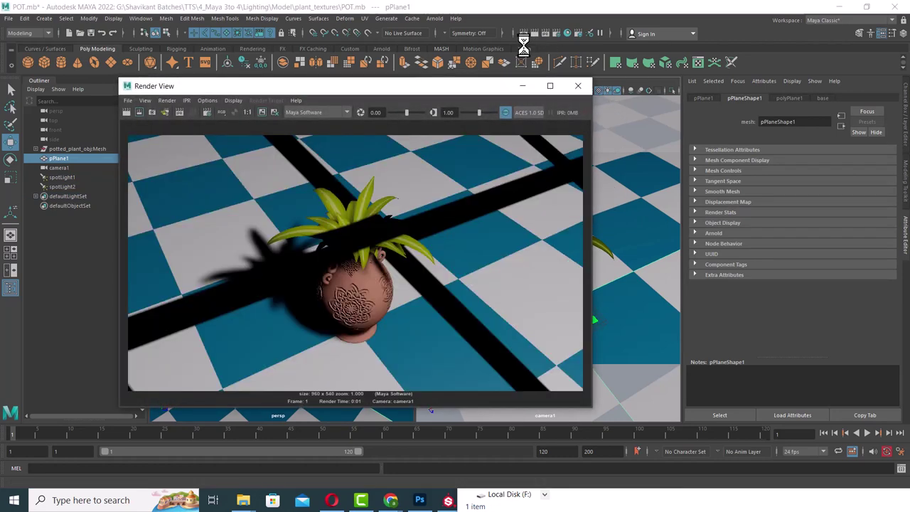
click(578, 85)
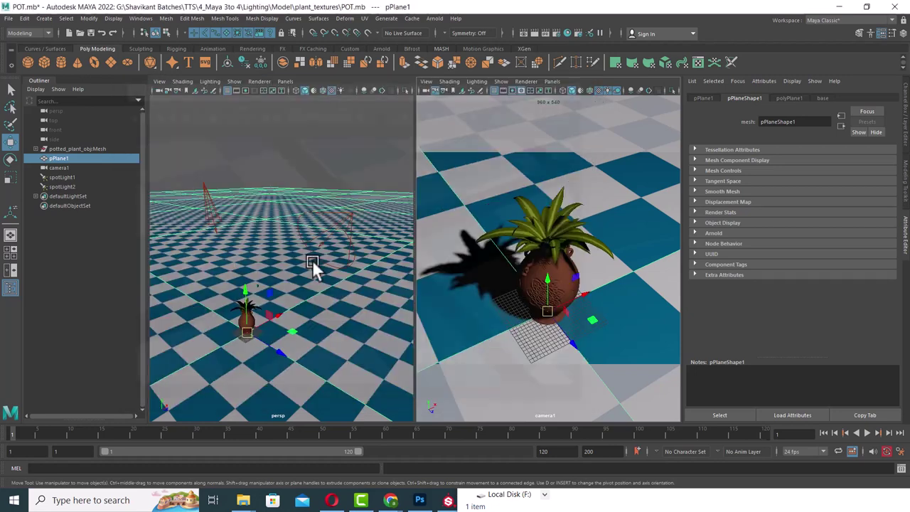
click(349, 217)
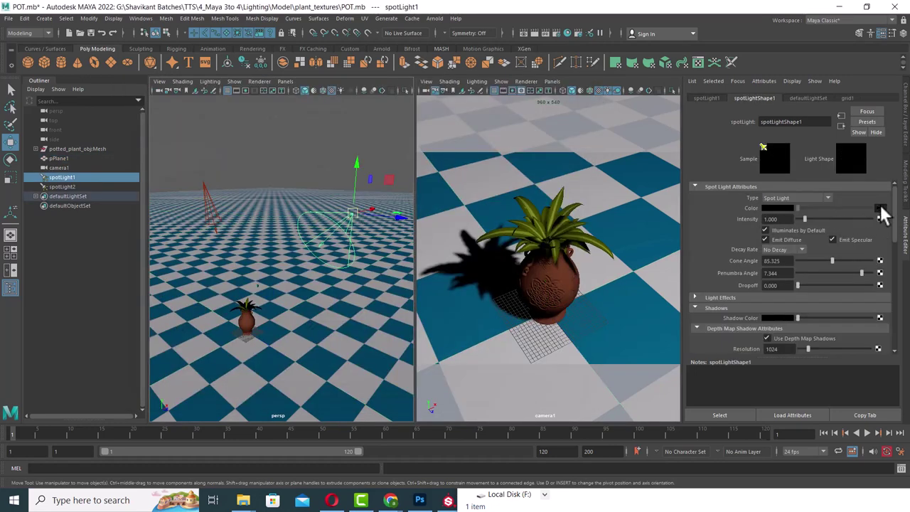
- Set the grid texture's Repeat UV to 8 by 8
click(879, 209)
click(743, 98)
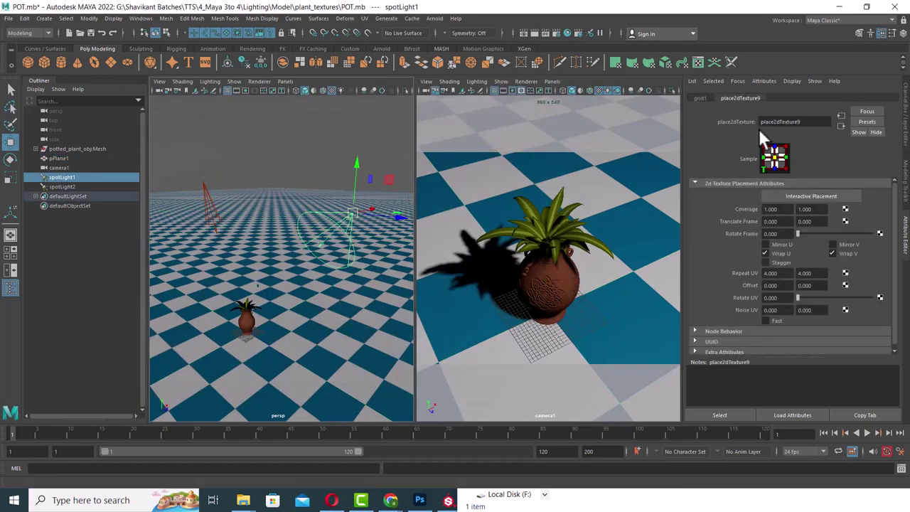
drag(788, 277, 690, 274)
text(8)
key(Tab)
text(8)
key(Return)
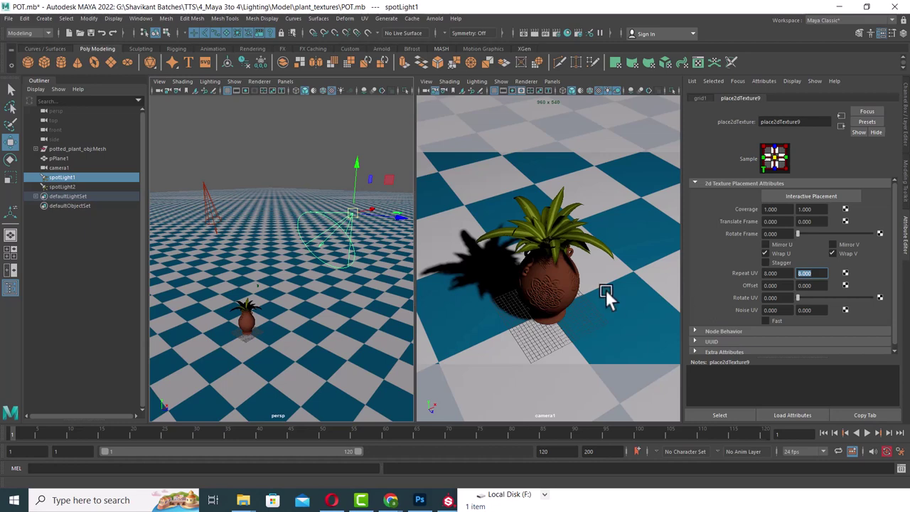
- Switch the camera view to Arnold and back to Viewport 2.0, then test-render camera1
click(606, 289)
click(527, 81)
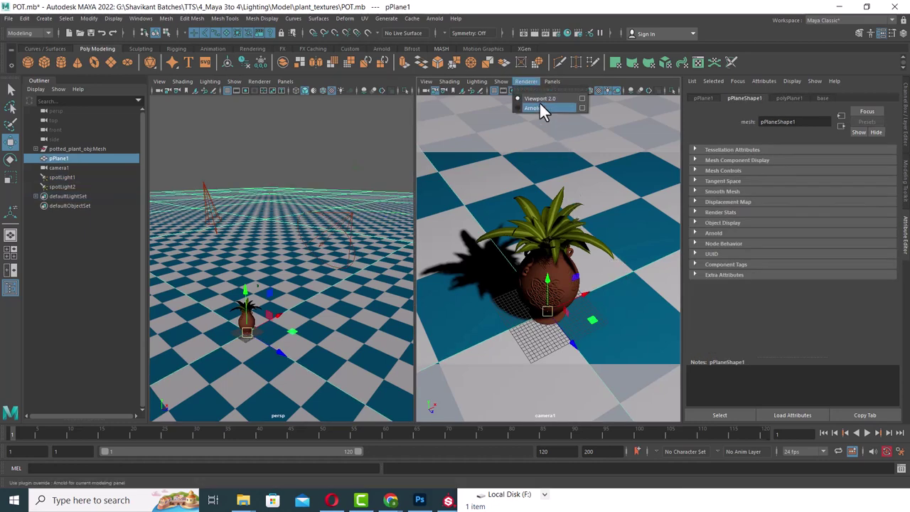
click(538, 107)
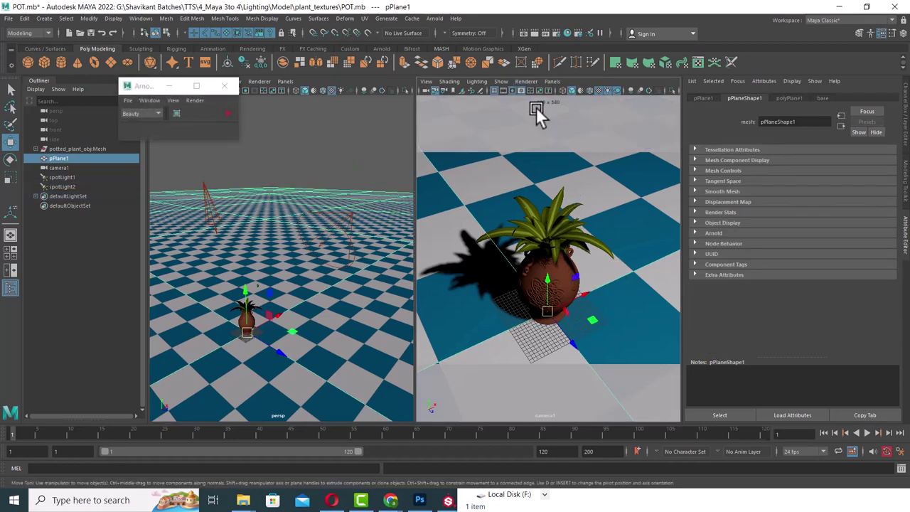
click(224, 86)
click(526, 81)
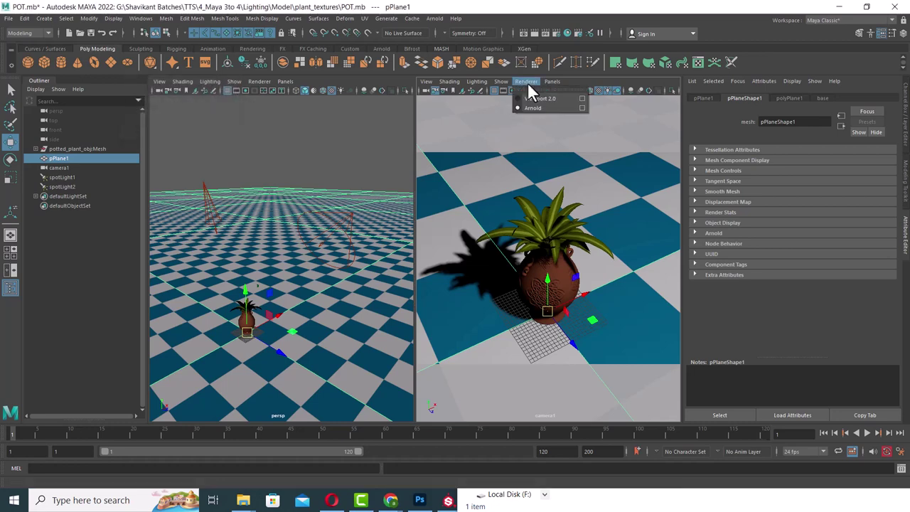
click(540, 100)
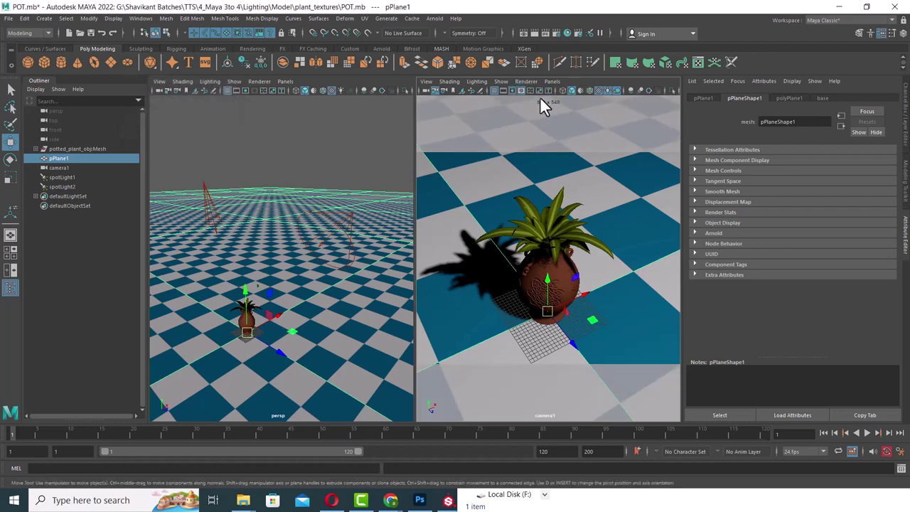
click(501, 81)
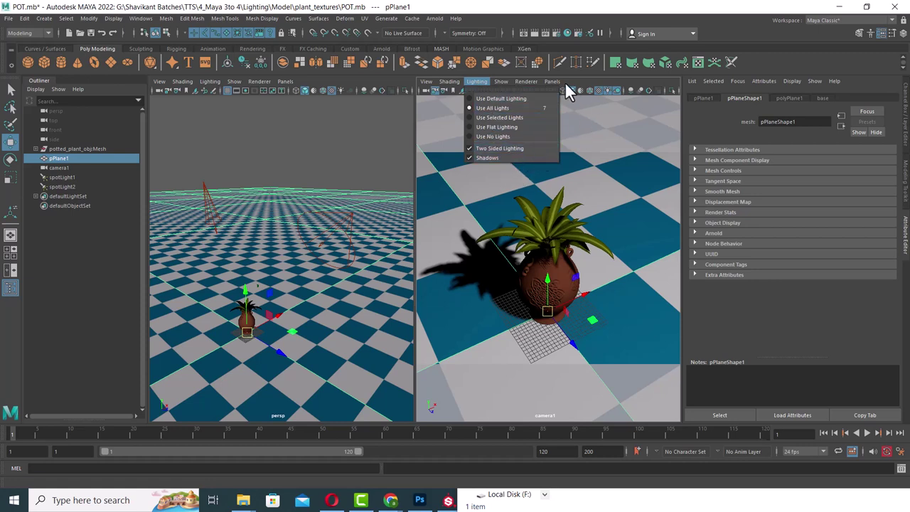
click(495, 184)
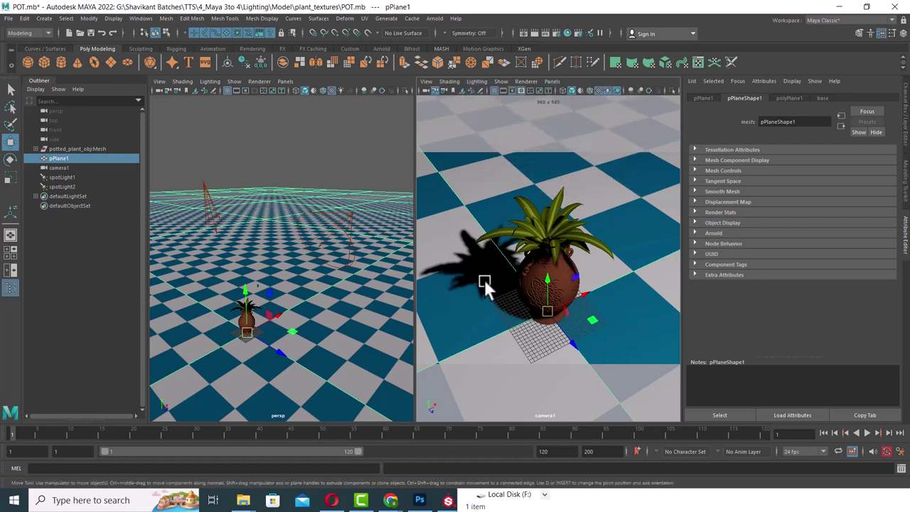
click(537, 32)
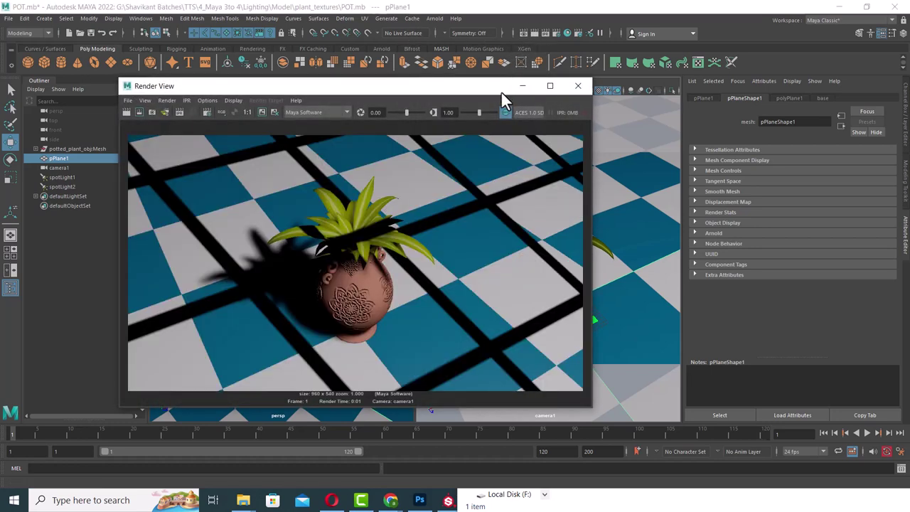
- Break the grid texture's connection to spotLight1's Color attribute
click(578, 86)
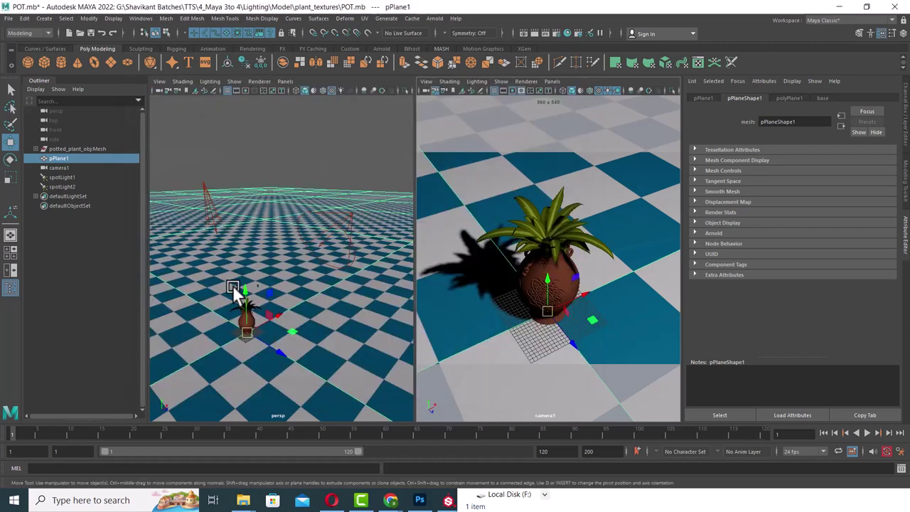
click(348, 211)
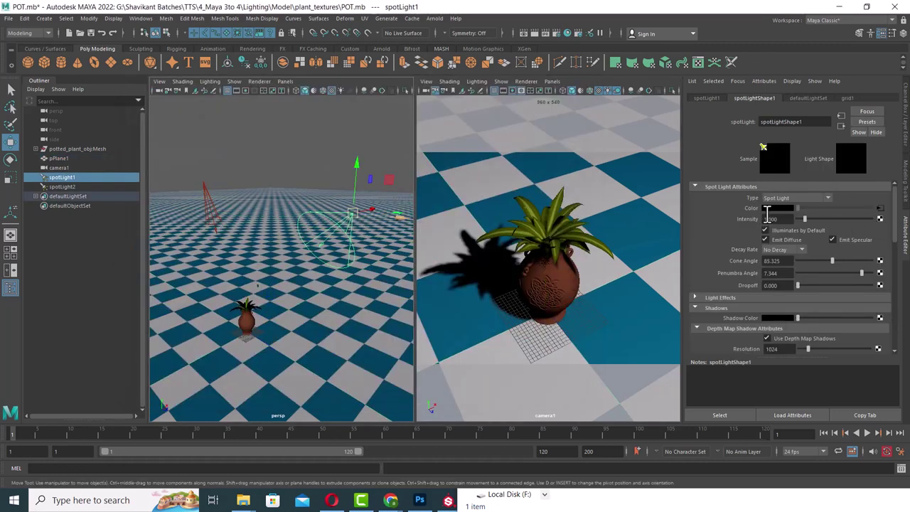
right_click(753, 210)
click(778, 245)
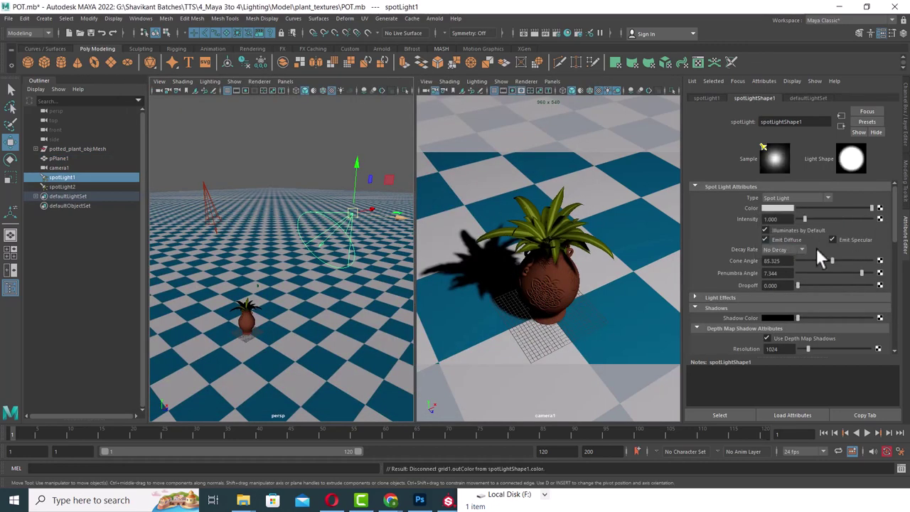
mouse_move(243, 500)
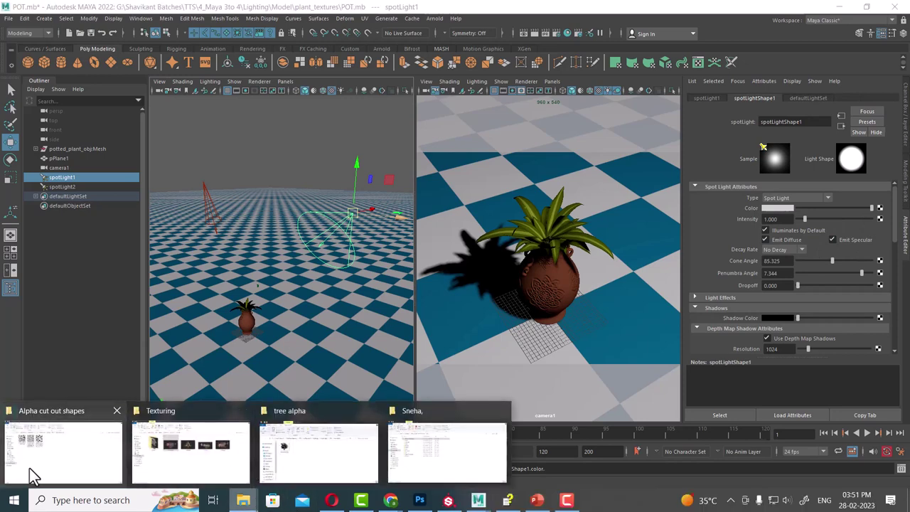
- Copy the Alpha cut out shapes folder path and map a File texture to spotLight1's Color
click(31, 473)
click(490, 93)
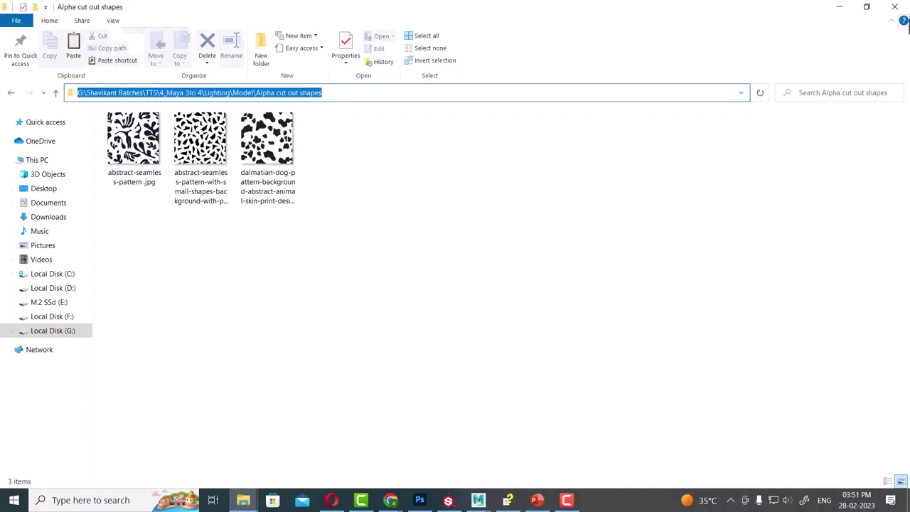
click(840, 7)
click(879, 207)
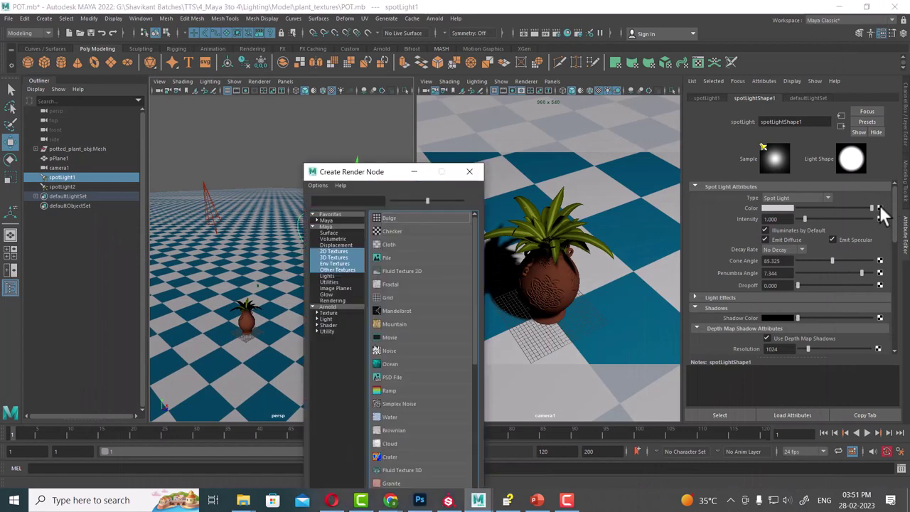
click(399, 257)
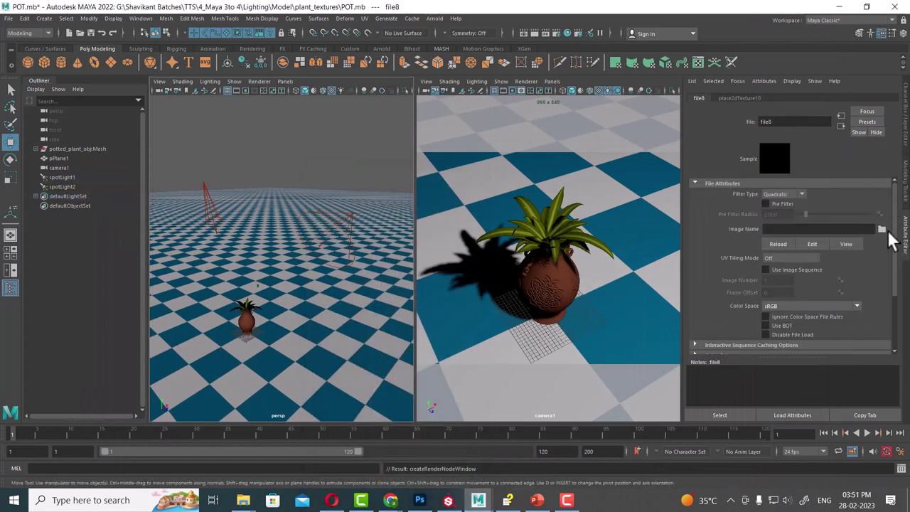
click(881, 228)
- Load an abstract pattern JPG from the Alpha cut out shapes folder into the file texture
text(G:\Shavikant Batches\TTS\4_Maya 3to 4\Lighting\Model\Alpha cut out shapes)
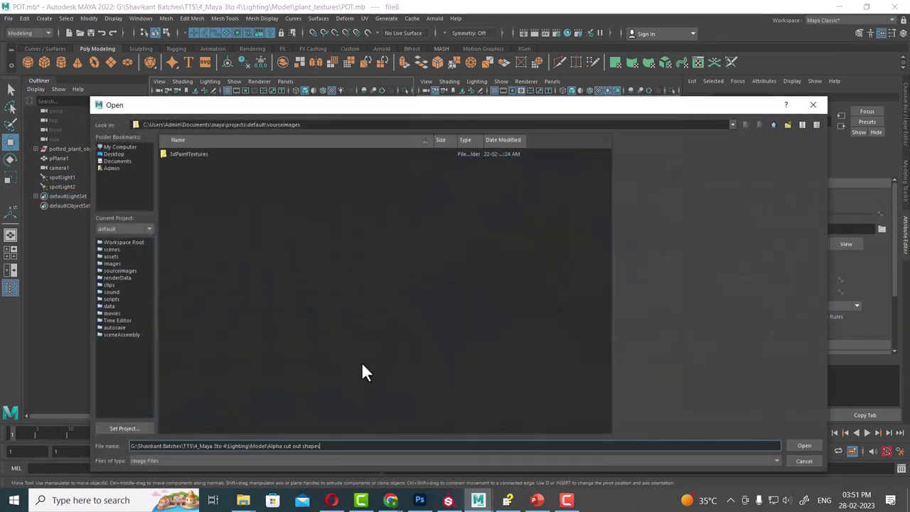
key(Return)
click(216, 154)
double_click(215, 153)
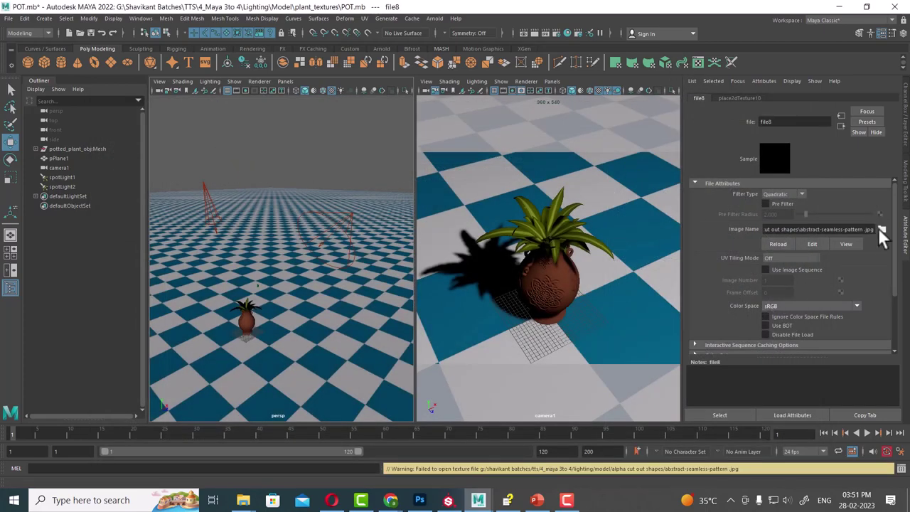
click(882, 228)
double_click(216, 164)
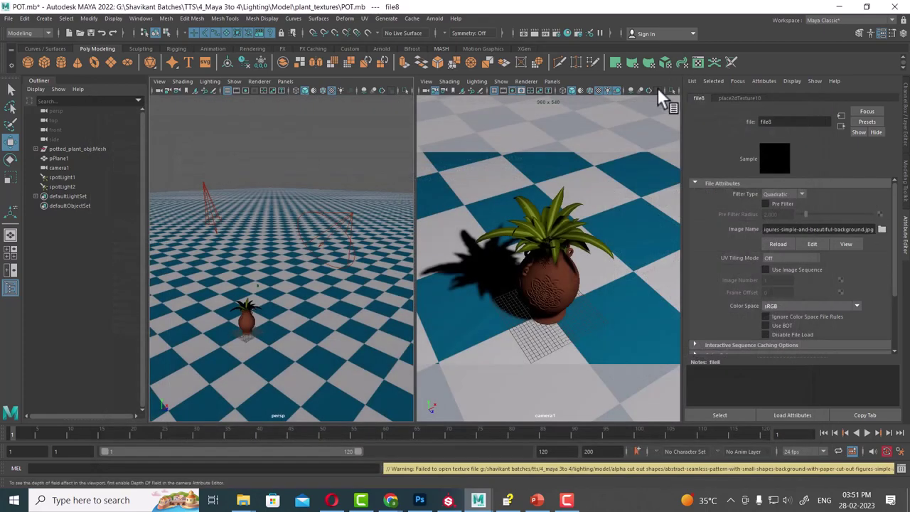
- Test-render the scene with the abstract pattern gobo, which comes out black
click(591, 188)
click(534, 33)
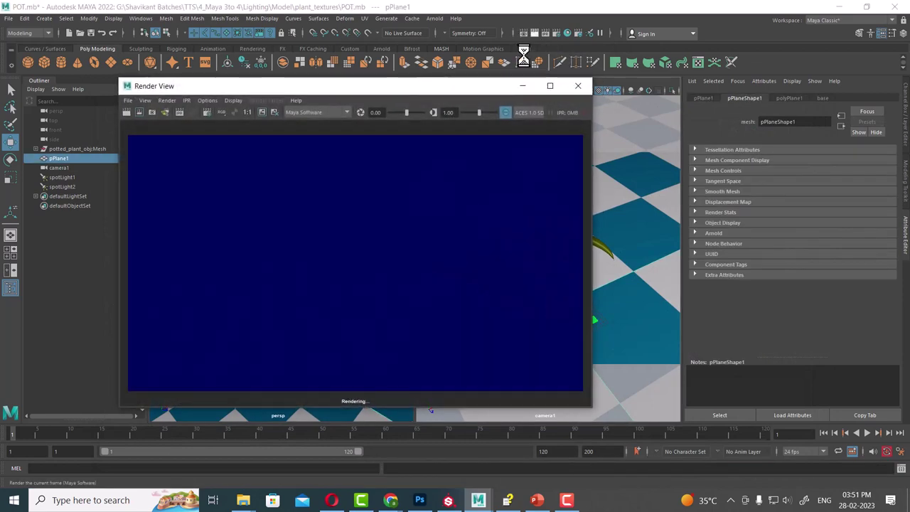
click(585, 86)
click(348, 221)
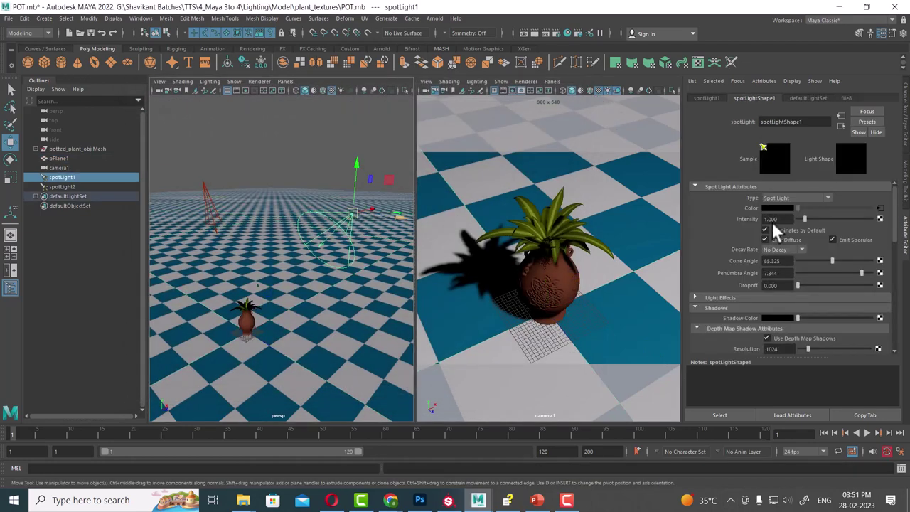
- Load the dalmatian pattern image into file8, which produces a texture warning
click(880, 208)
click(881, 229)
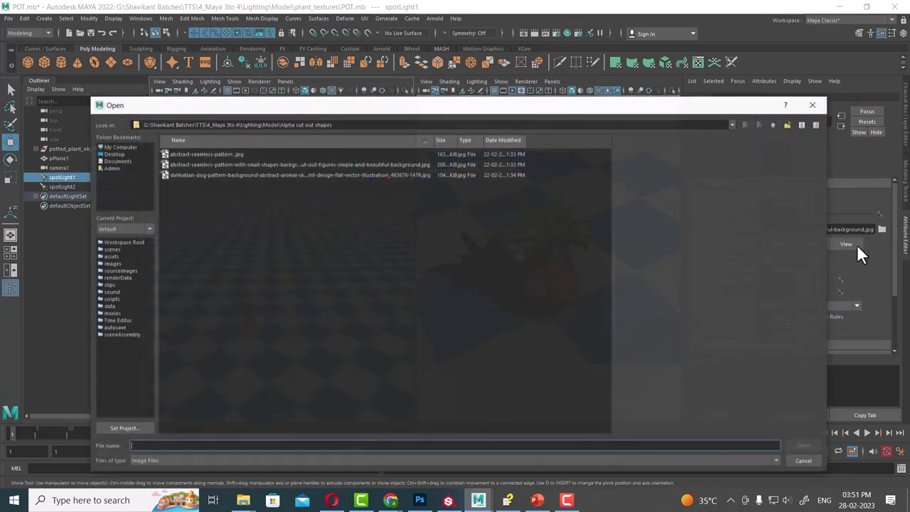
click(246, 175)
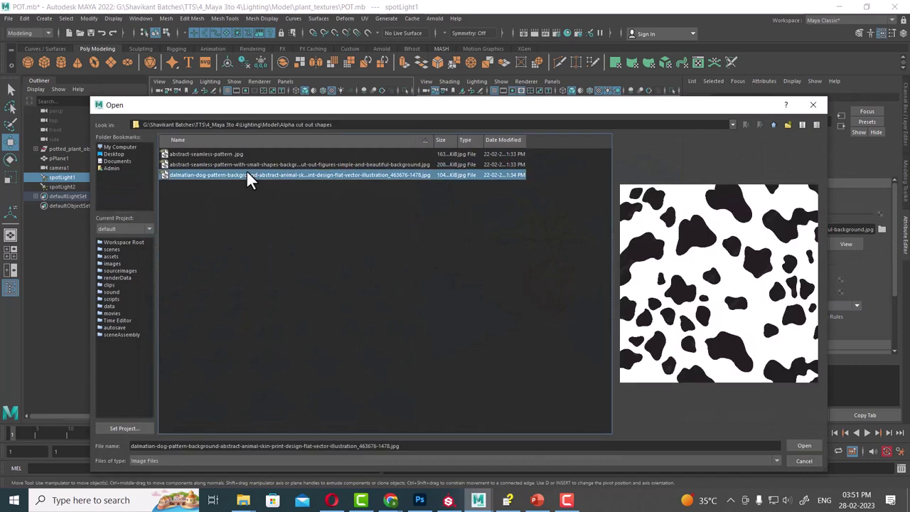
double_click(246, 174)
drag(847, 468, 289, 471)
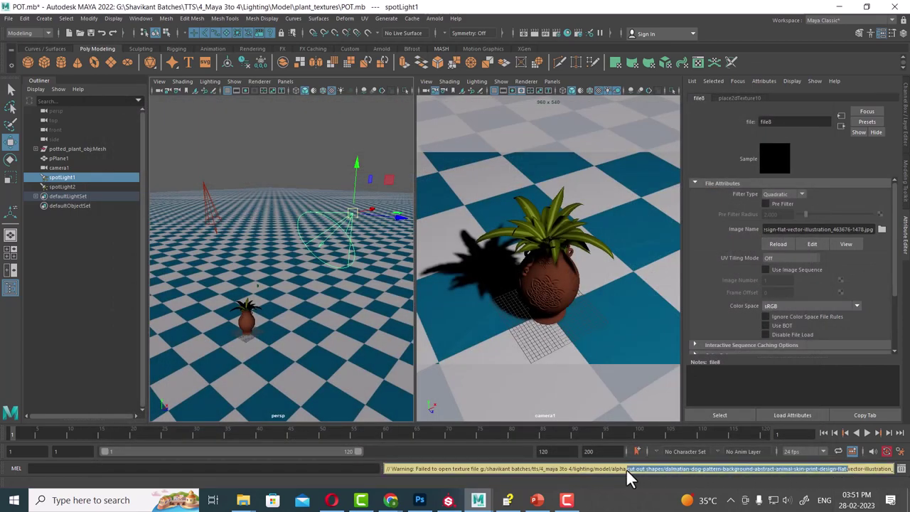
mouse_move(243, 500)
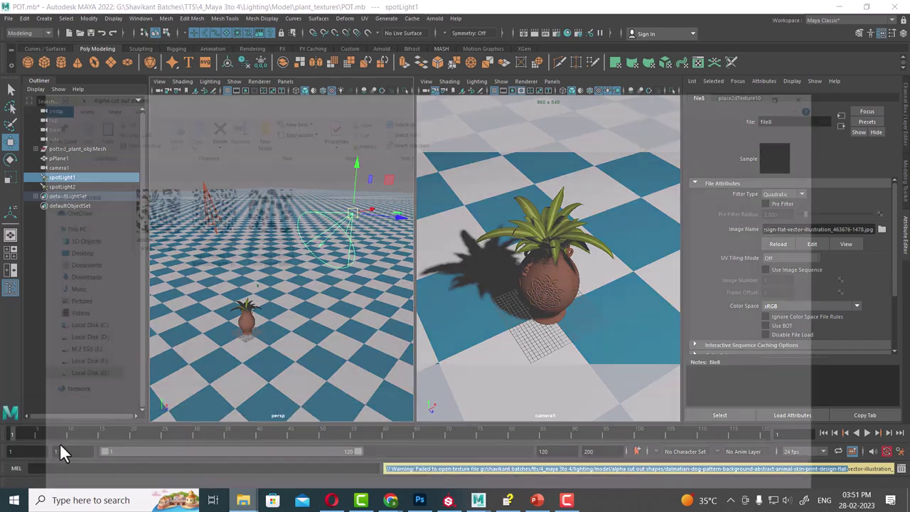
- Point file8 at the 1.jpg mesh-pattern image in the downloadedobjects folder
click(71, 453)
click(375, 93)
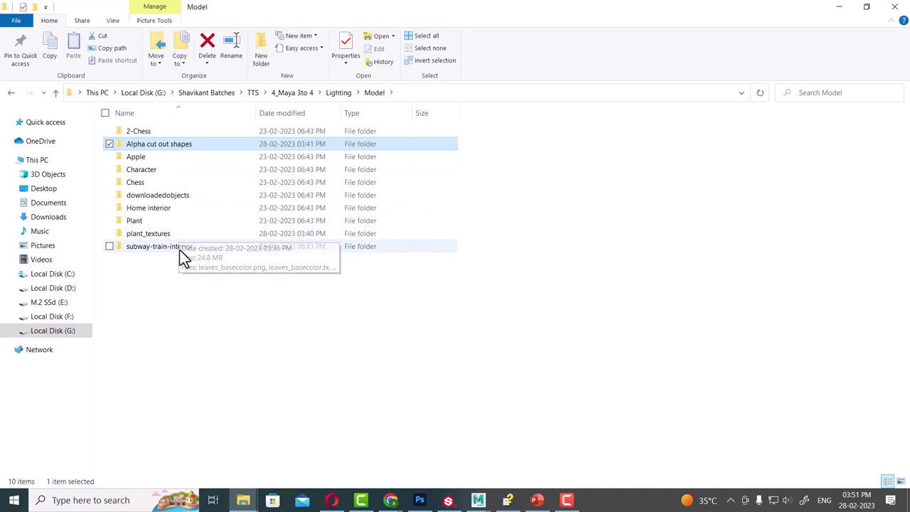
click(566, 500)
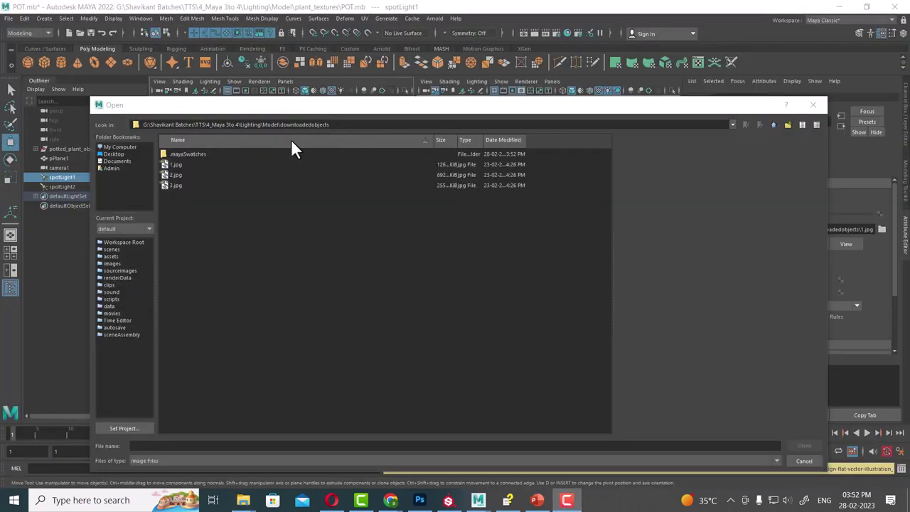
double_click(177, 164)
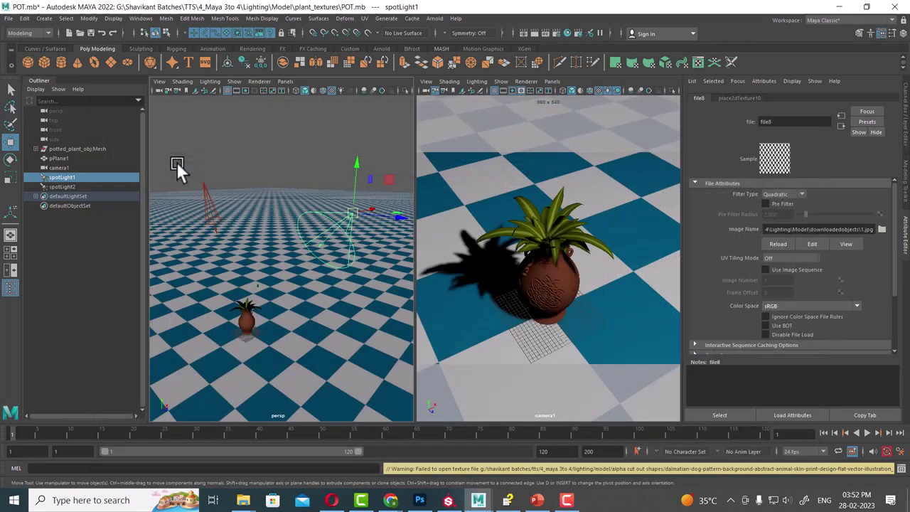
- Test-render the plant on the checkered plane under the diamond net shadows
click(519, 184)
key(space)
click(535, 31)
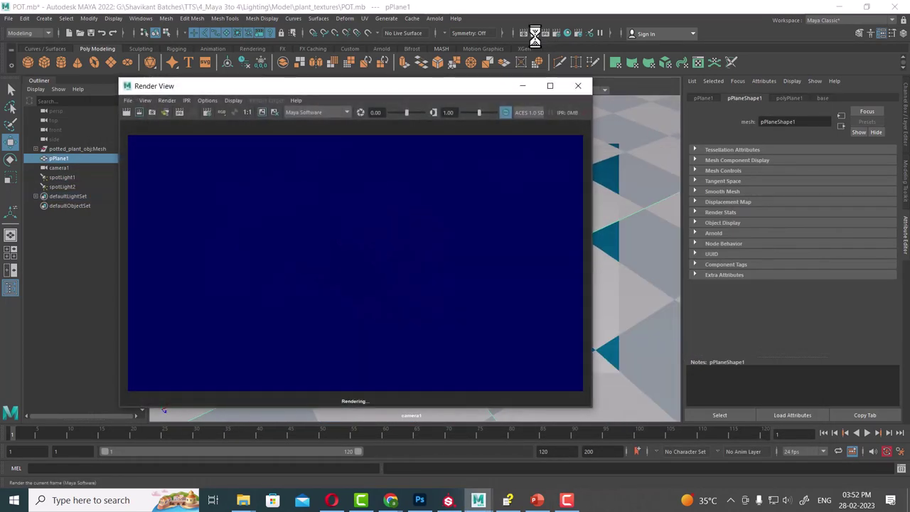